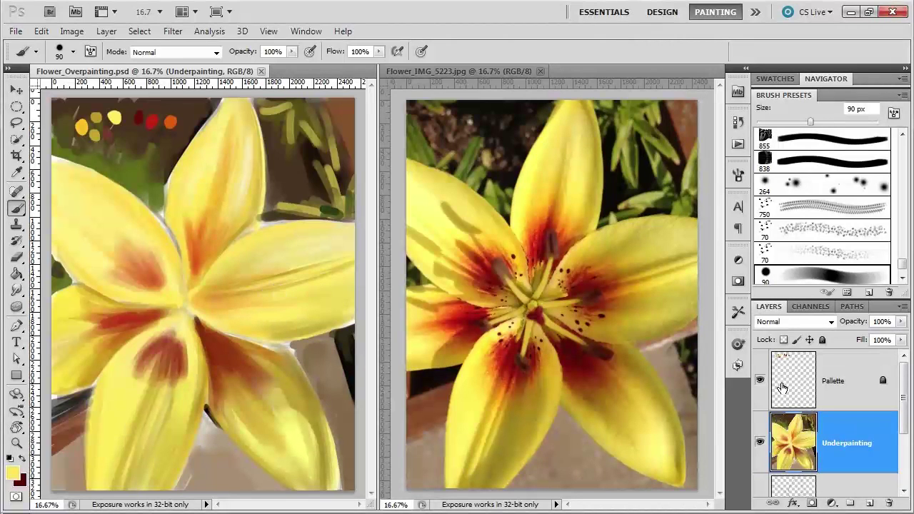
# Add a new layer above the Underpainting layer and name it Overpainting
pyautogui.click(869, 504)
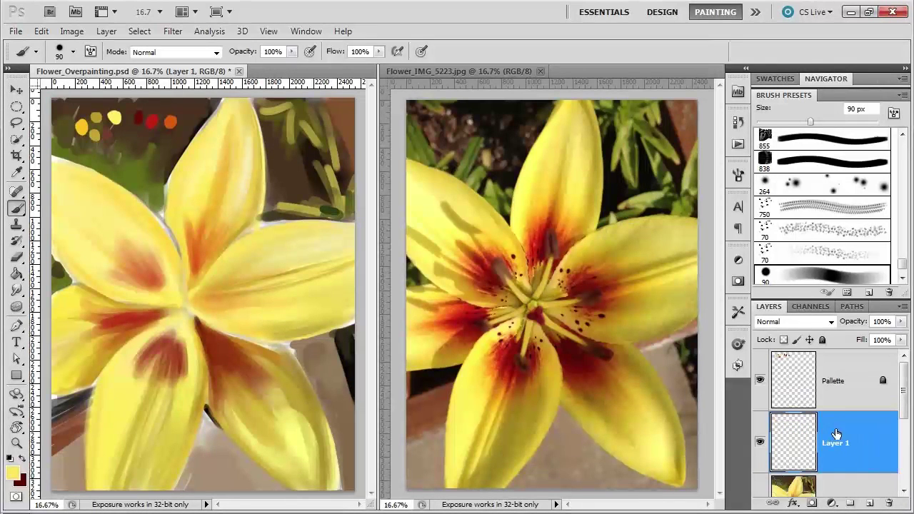
pyautogui.doubleClick(836, 444)
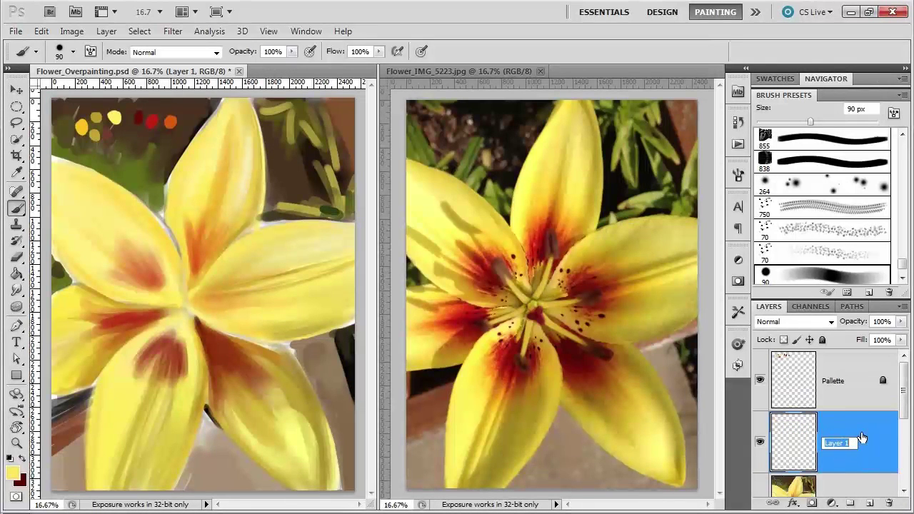
pyautogui.write('Overpainting')
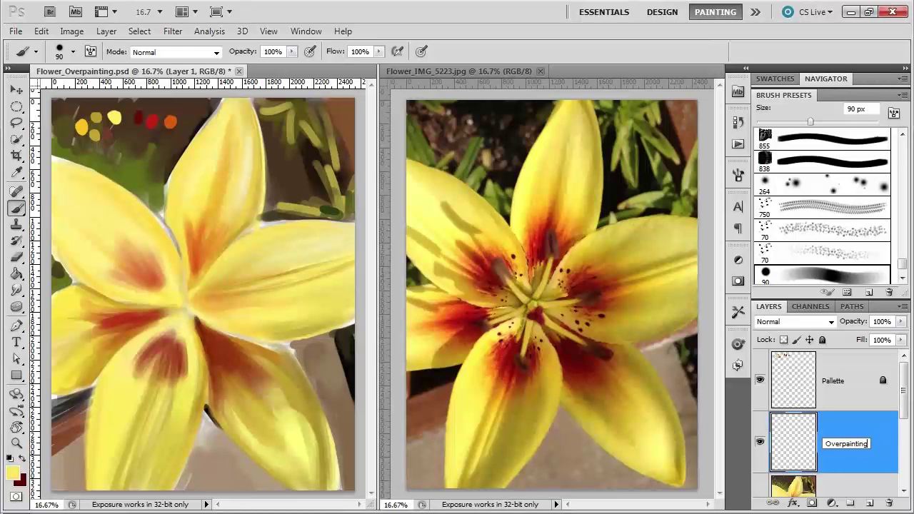
pyautogui.click(845, 426)
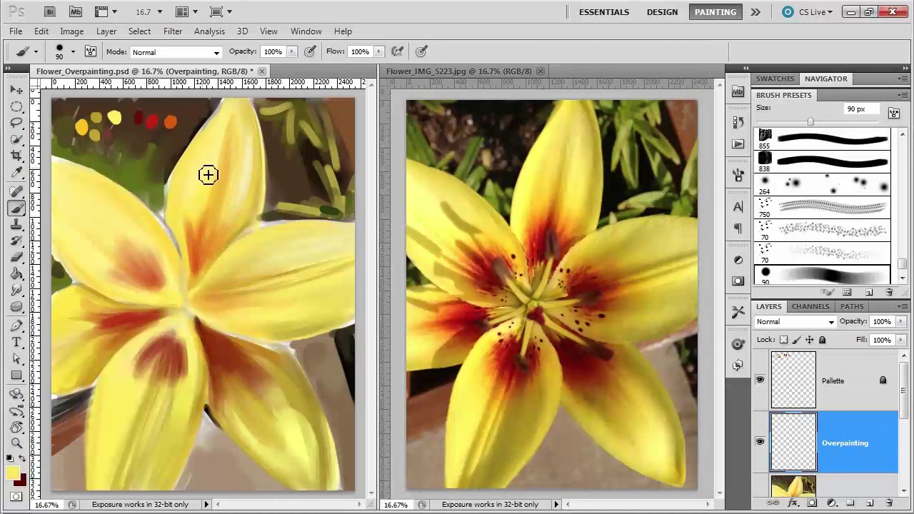
# Enlarge the painting and reference photo around the top petal, and widen the painting's window next to the photo
pyautogui.click(16, 443)
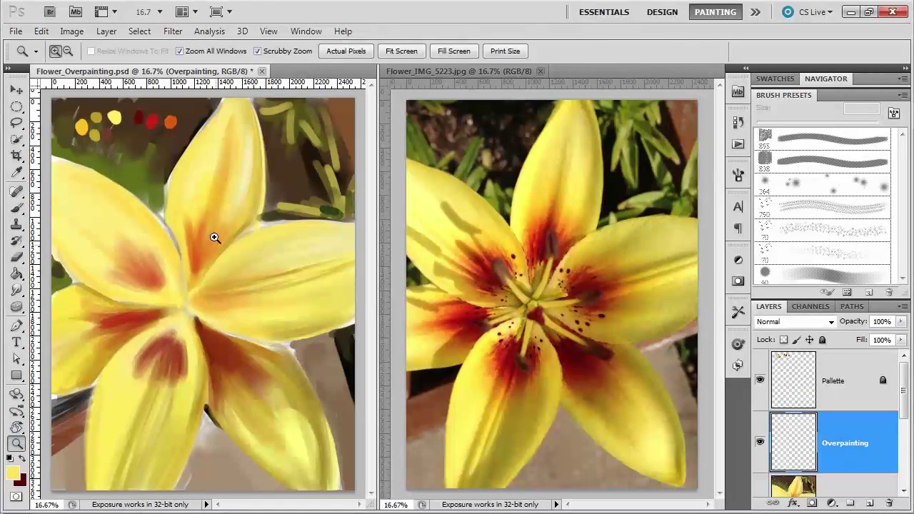
pyautogui.click(228, 190)
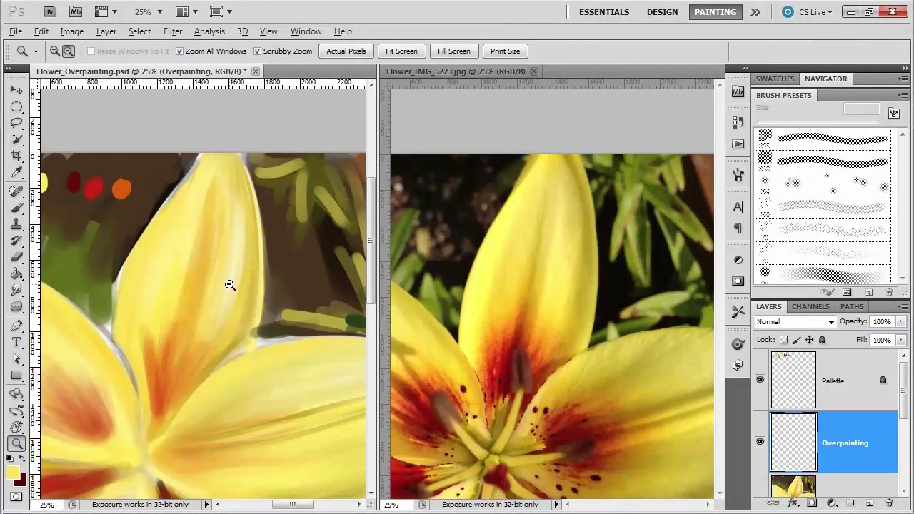
pyautogui.scroll(-1, 231, 284)
pyautogui.scroll(2, 231, 282)
pyautogui.moveTo(231, 283); pyautogui.dragTo(237, 283)
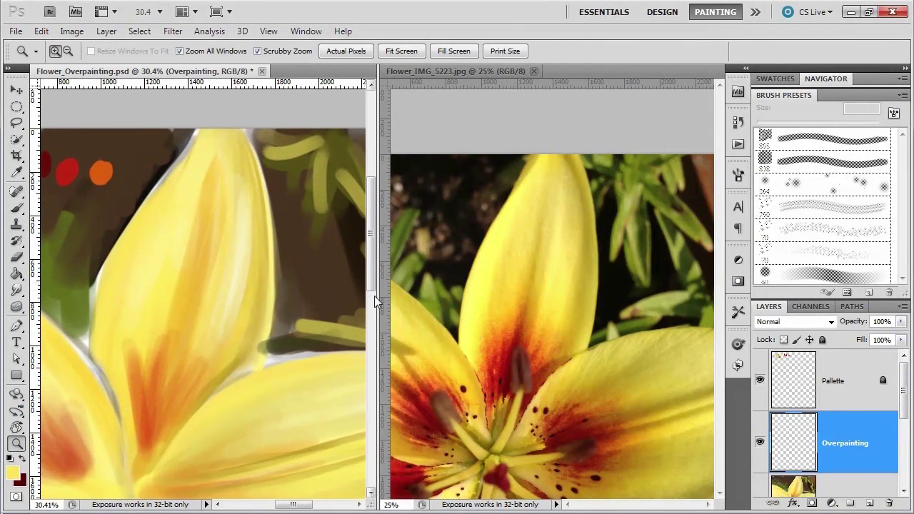
pyautogui.moveTo(377, 291); pyautogui.dragTo(477, 300)
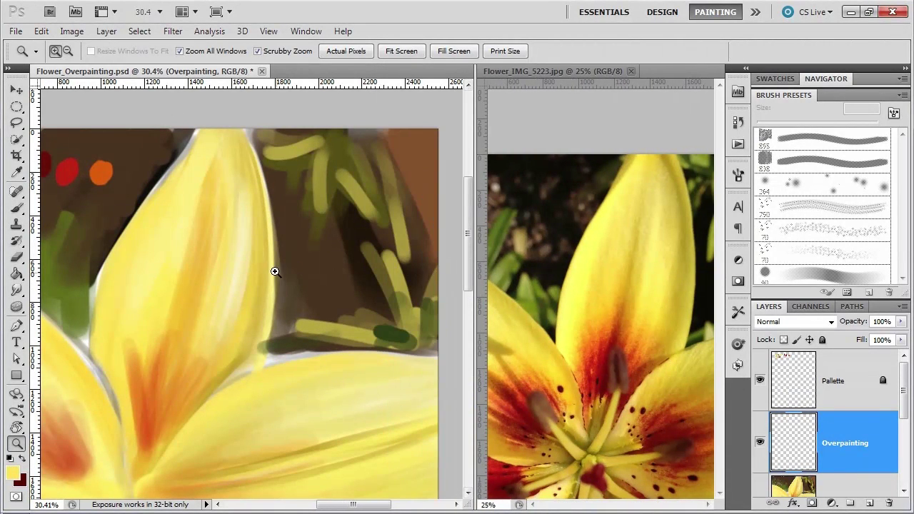
# Brush yellows sampled from the reference photo along the top petal's left edge with the 90 px brush
pyautogui.click(16, 207)
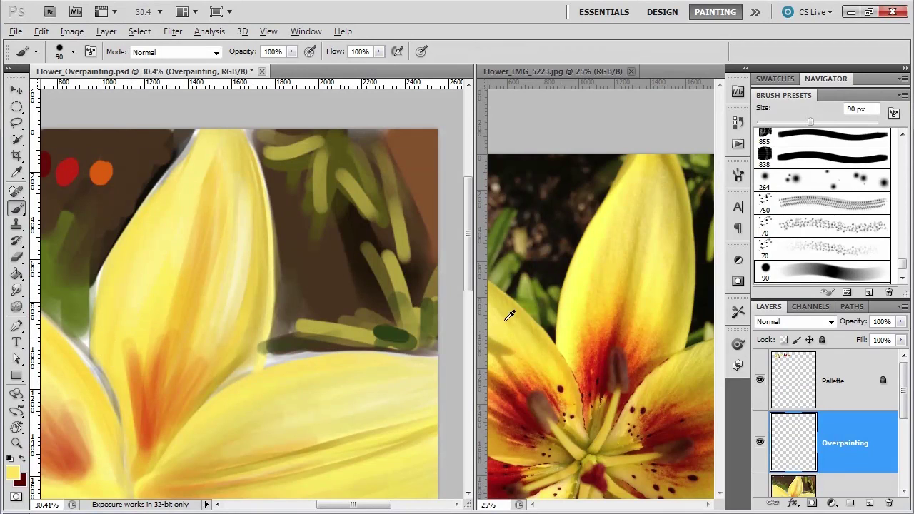
pyautogui.keyDown('alt'); pyautogui.click(575, 296); pyautogui.keyUp('alt')
pyautogui.moveTo(107, 337)
pyautogui.mouseDown()
pyautogui.moveTo(118, 299)
pyautogui.moveTo(104, 342)
pyautogui.moveTo(136, 235)
pyautogui.moveTo(107, 327)
pyautogui.moveTo(171, 199)
pyautogui.moveTo(109, 301)
pyautogui.moveTo(179, 177)
pyautogui.moveTo(148, 243)
pyautogui.mouseUp()
pyautogui.keyDown('alt'); pyautogui.click(644, 174); pyautogui.keyUp('alt')
pyautogui.moveTo(213, 133); pyautogui.dragTo(174, 193)
pyautogui.moveTo(204, 136)
pyautogui.mouseDown()
pyautogui.moveTo(166, 186)
pyautogui.moveTo(200, 141)
pyautogui.moveTo(152, 231)
pyautogui.moveTo(211, 129)
pyautogui.moveTo(159, 185)
pyautogui.mouseUp()
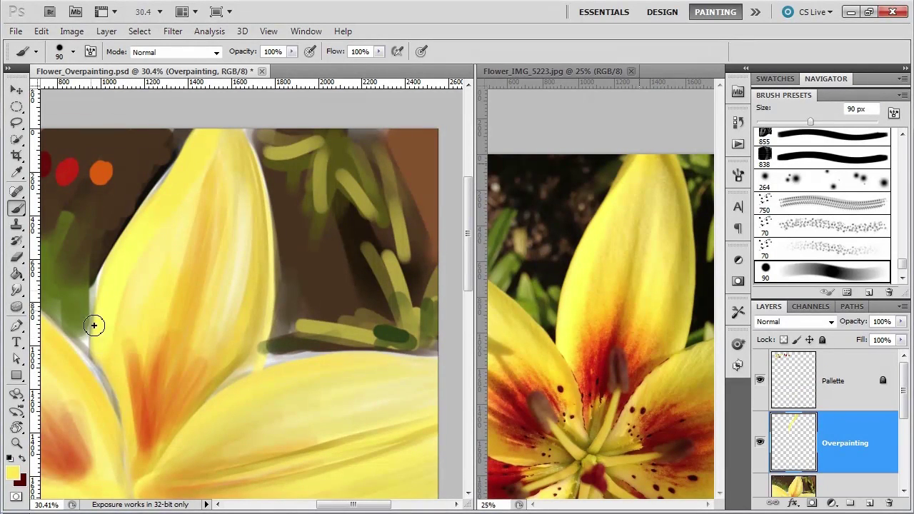
pyautogui.moveTo(96, 280); pyautogui.dragTo(105, 315)
# Lasso the left half of the top petal and feather the selection by 2 pixels
pyautogui.click(16, 123)
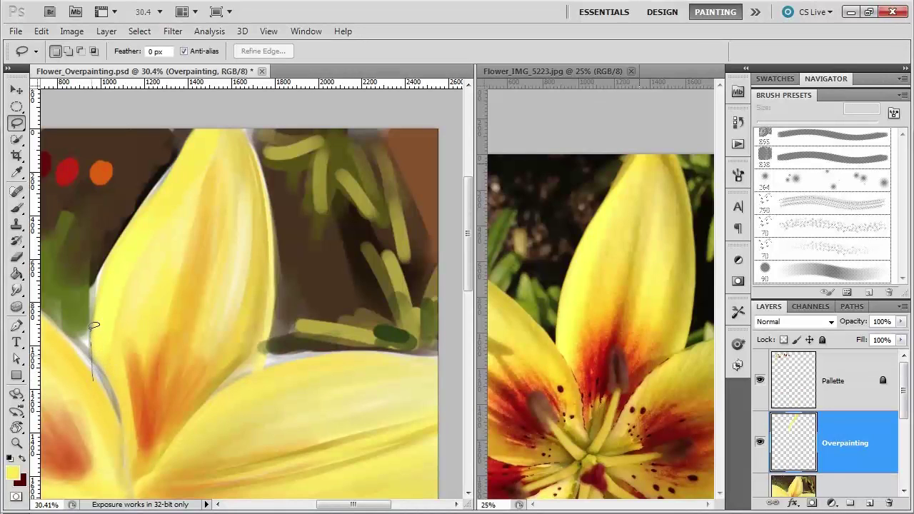
pyautogui.moveTo(102, 277); pyautogui.dragTo(128, 227)
pyautogui.moveTo(242, 115); pyautogui.dragTo(167, 391)
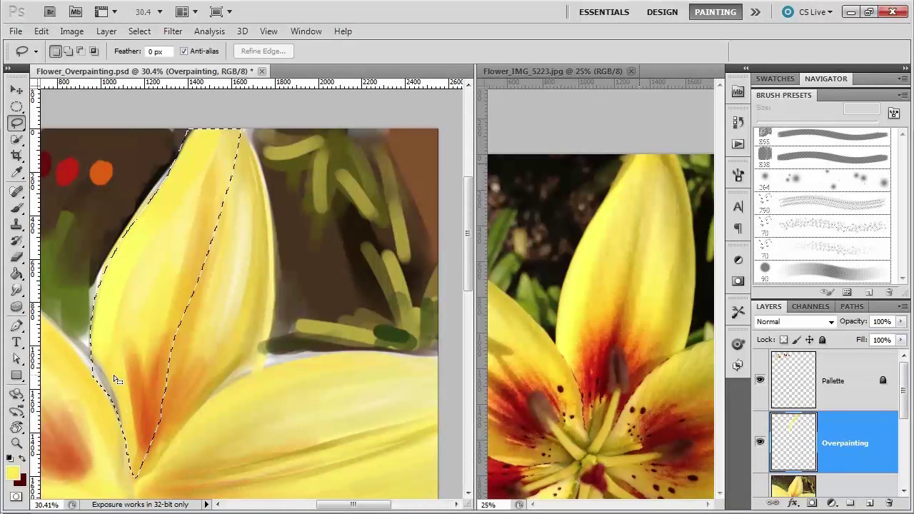
pyautogui.moveTo(107, 380); pyautogui.dragTo(117, 380)
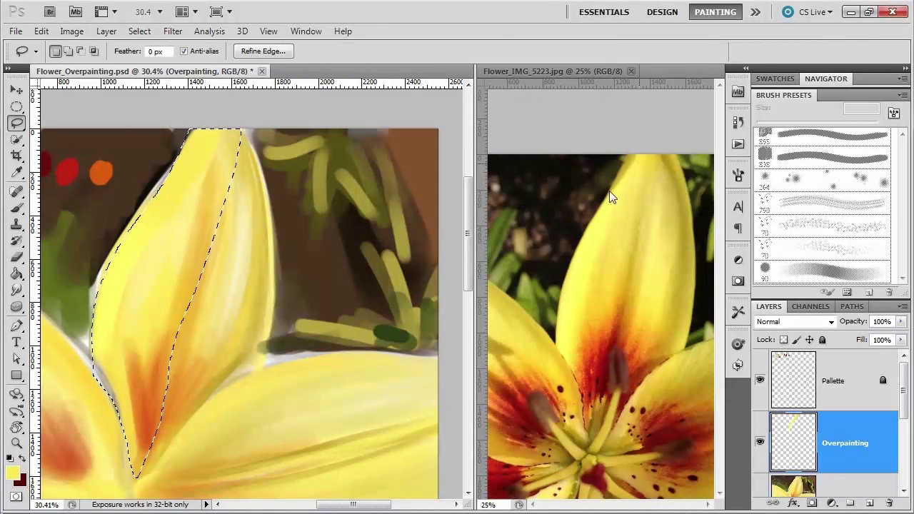
pyautogui.click(139, 30)
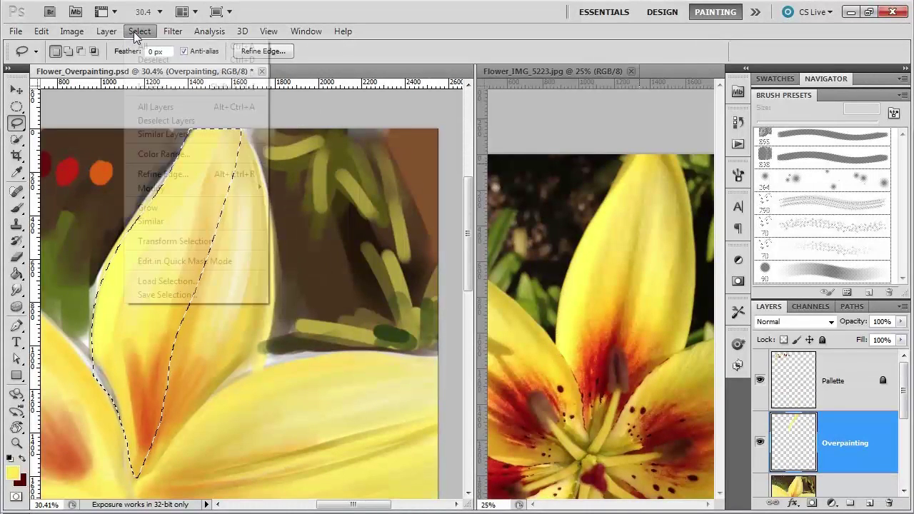
pyautogui.moveTo(190, 190)
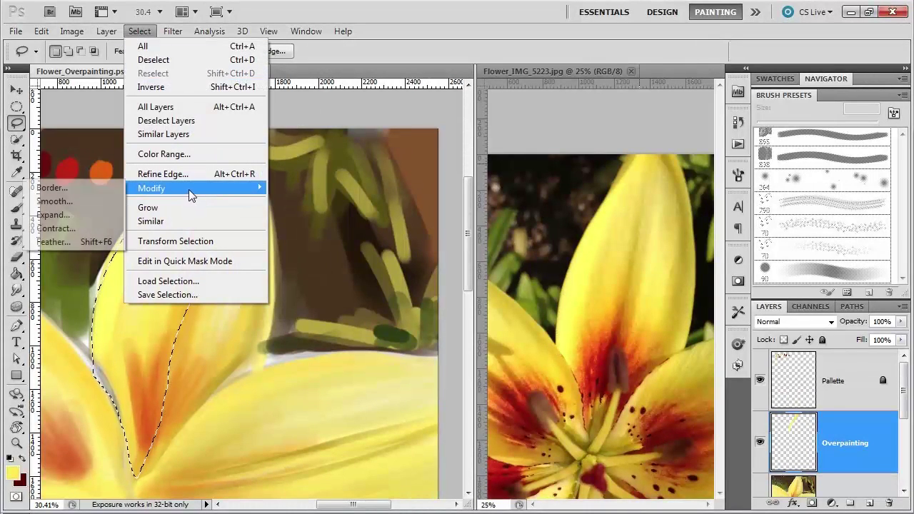
pyautogui.click(71, 241)
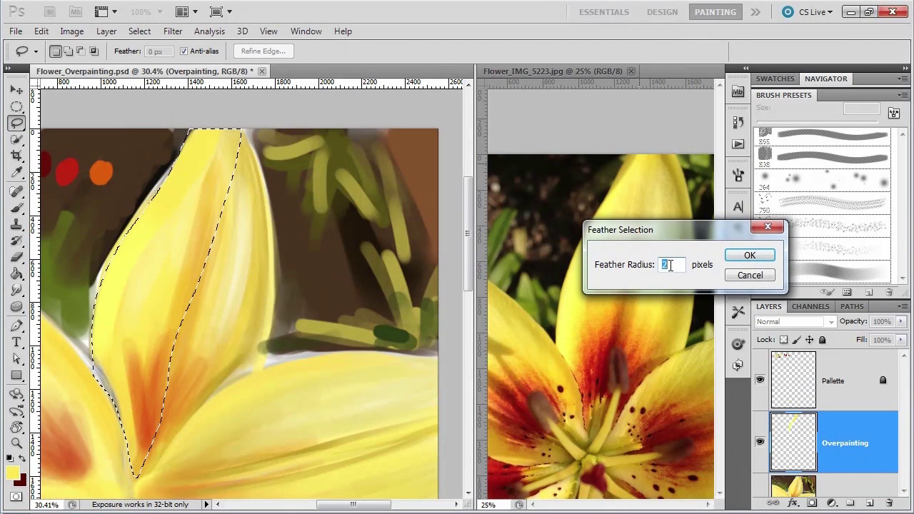
pyautogui.click(750, 263)
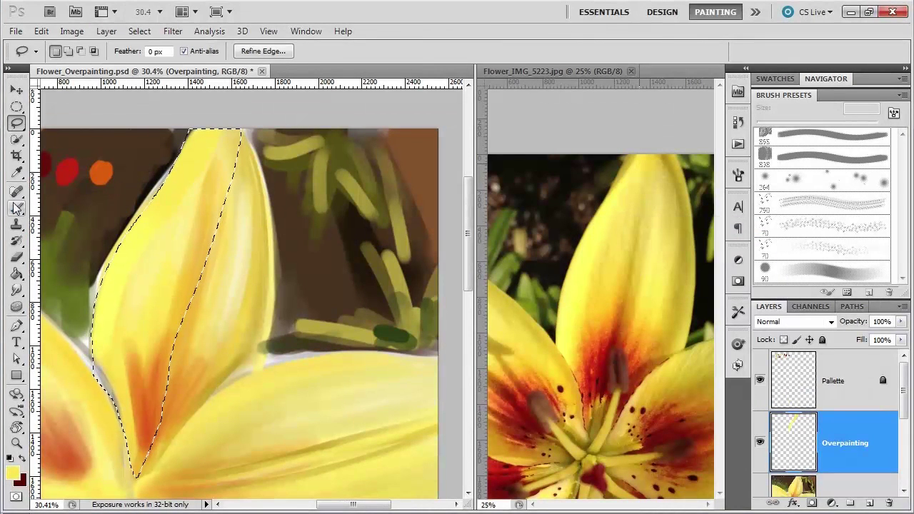
# Paint inside the petal selection's left edge with a 57 px brush, using sampled yellow and orange tones
pyautogui.press('b')
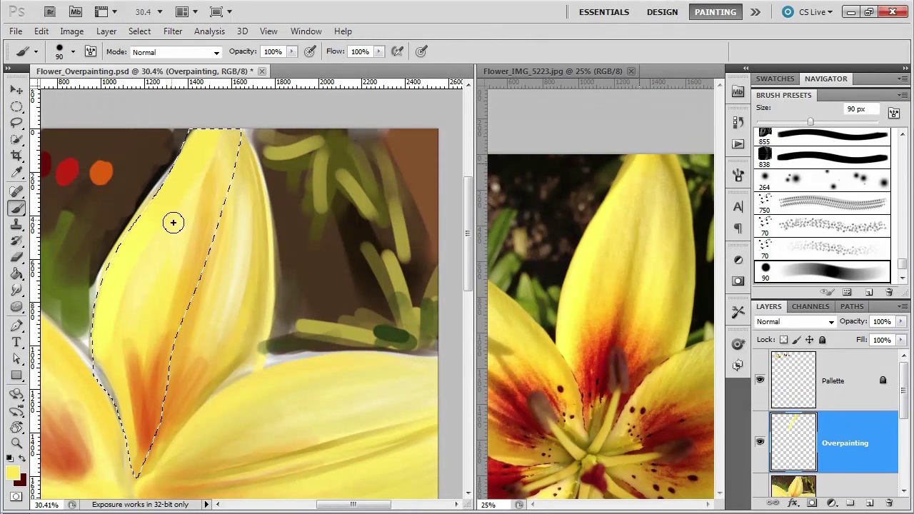
pyautogui.moveTo(161, 220); pyautogui.dragTo(154, 223)
pyautogui.keyDown('alt'); pyautogui.click(589, 225); pyautogui.keyUp('alt')
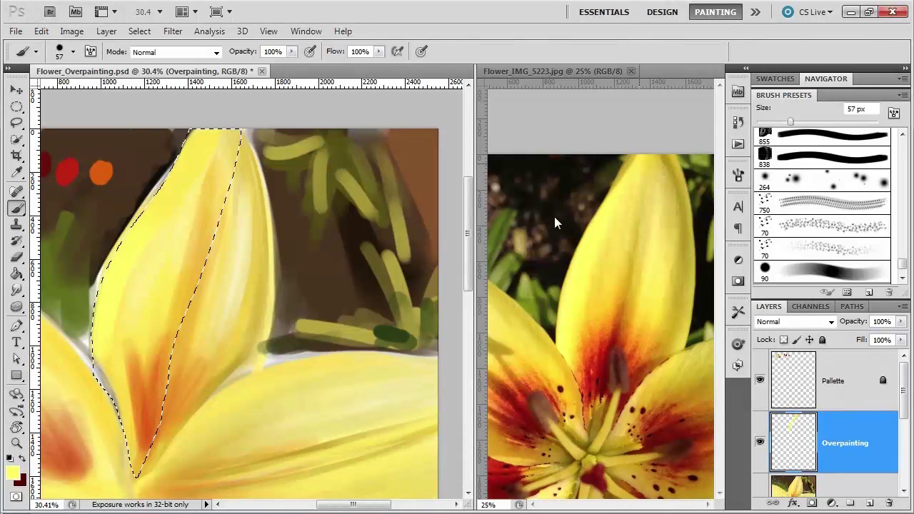
pyautogui.moveTo(175, 168)
pyautogui.mouseDown()
pyautogui.moveTo(198, 133)
pyautogui.moveTo(105, 294)
pyautogui.moveTo(143, 245)
pyautogui.moveTo(352, 211)
pyautogui.moveTo(157, 227)
pyautogui.mouseUp()
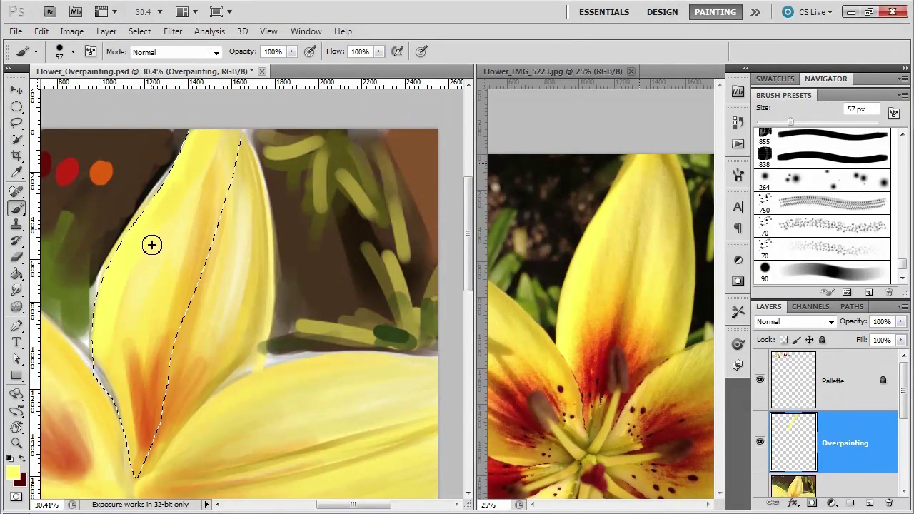
pyautogui.keyDown('alt'); pyautogui.click(136, 367); pyautogui.keyUp('alt')
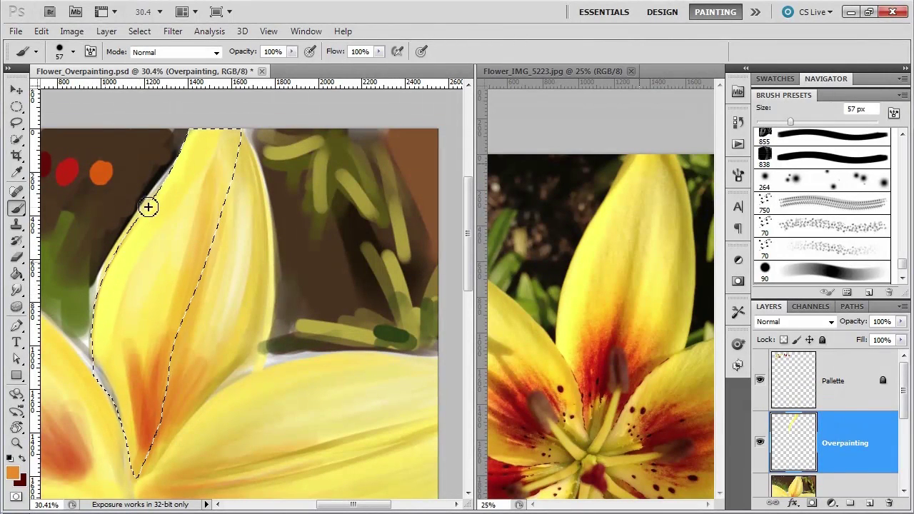
pyautogui.moveTo(134, 227)
pyautogui.mouseDown()
pyautogui.moveTo(160, 191)
pyautogui.moveTo(176, 149)
pyautogui.mouseUp()
pyautogui.keyDown('alt'); pyautogui.click(638, 150); pyautogui.keyUp('alt')
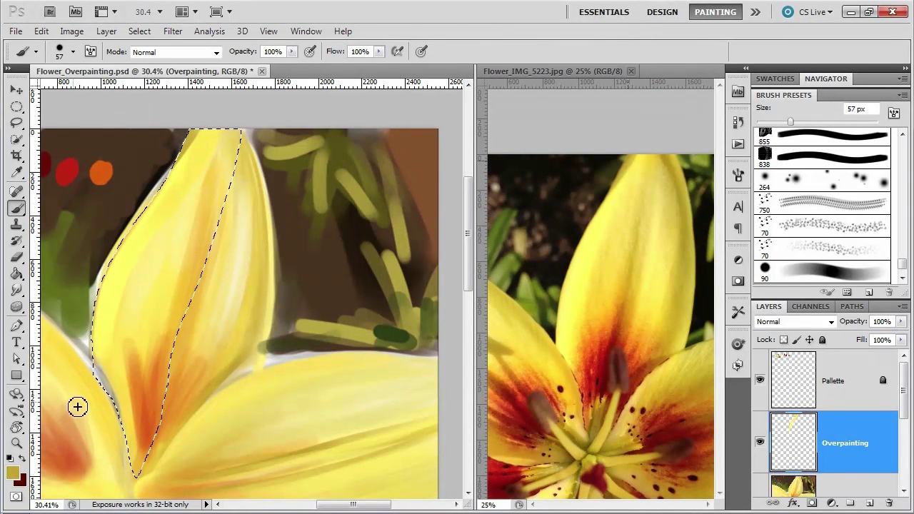
# Invert the selection and paint the background along the petal's left edge in dark brown sampled from the photo
pyautogui.click(137, 32)
pyautogui.click(152, 85)
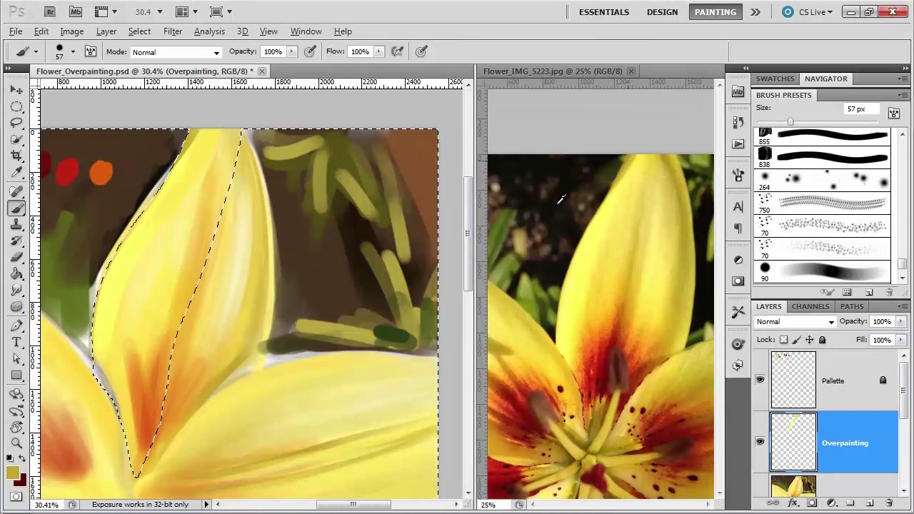
pyautogui.keyDown('alt'); pyautogui.click(587, 220); pyautogui.keyUp('alt')
pyautogui.moveTo(110, 290); pyautogui.dragTo(120, 251)
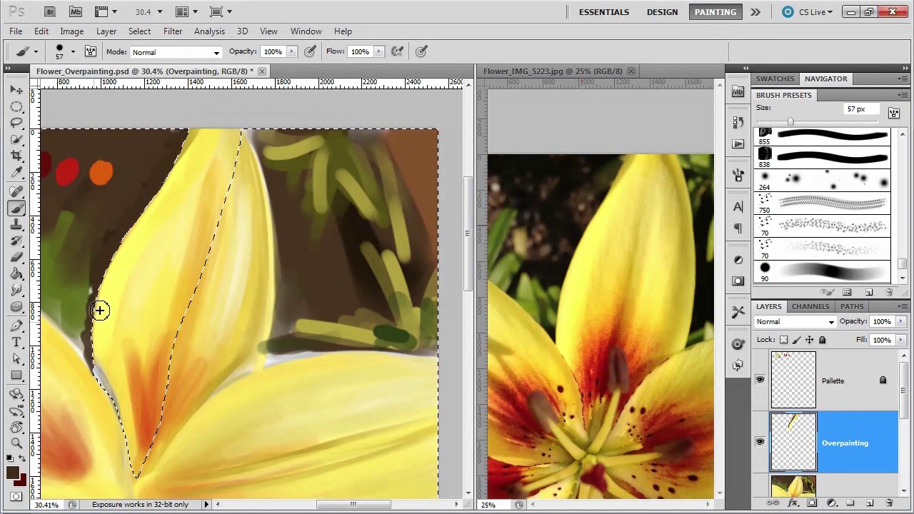
# Paint greens and near-black tones sampled from the photo into the background left of the top petal, enlarging the brush to 63 px
pyautogui.keyDown('alt'); pyautogui.click(559, 307); pyautogui.keyUp('alt')
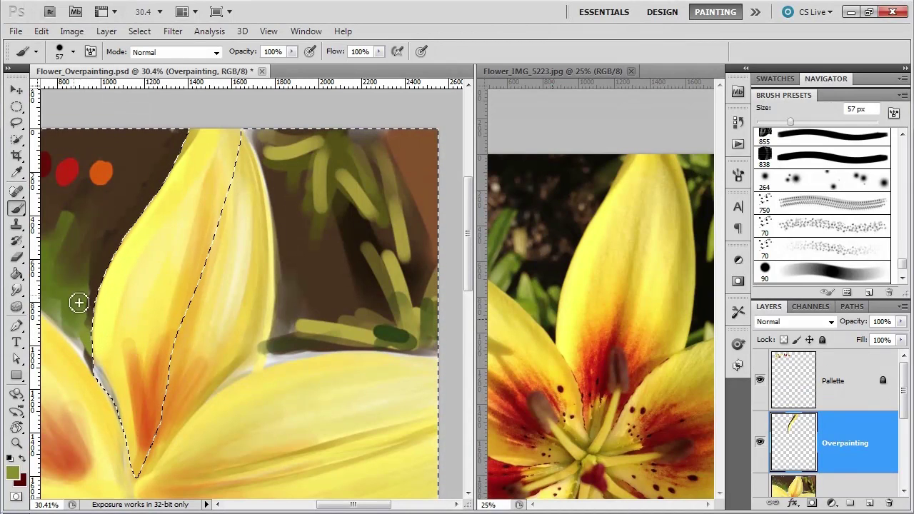
pyautogui.keyDown('alt'); pyautogui.click(560, 303); pyautogui.keyUp('alt')
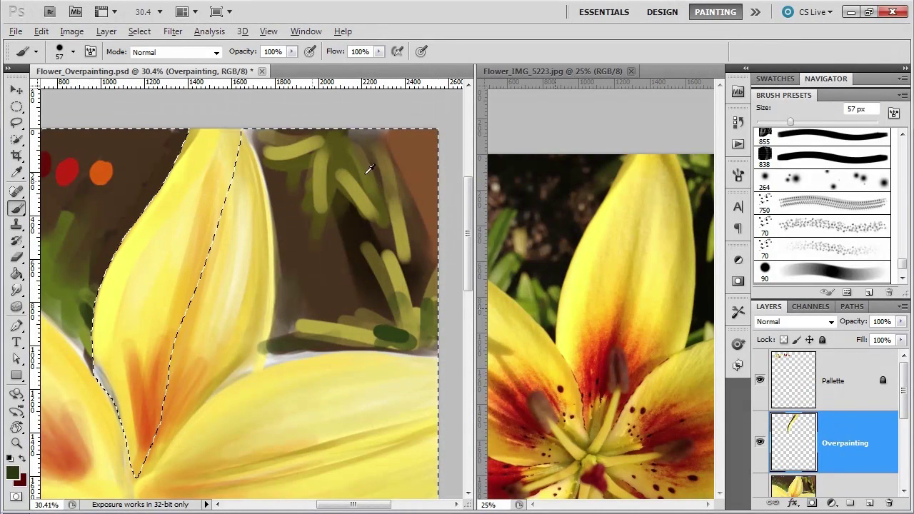
pyautogui.keyDown('alt'); pyautogui.click(562, 268); pyautogui.keyUp('alt')
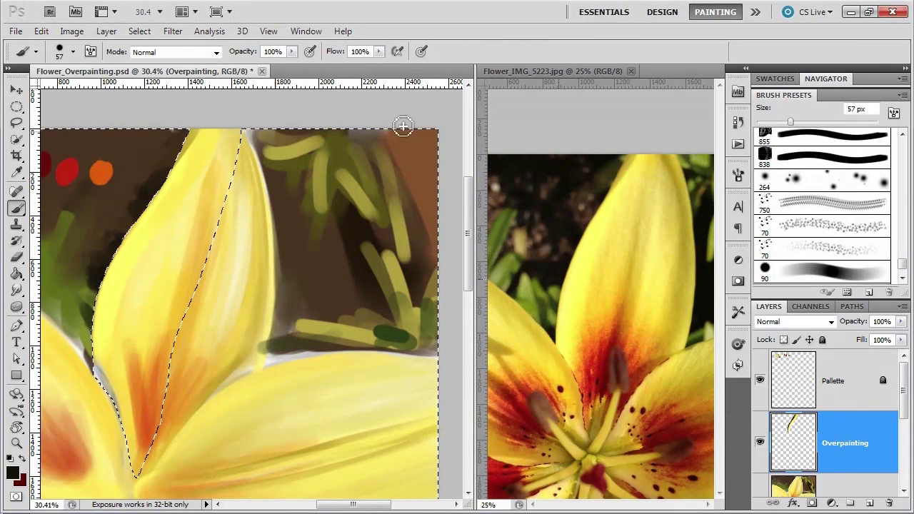
pyautogui.keyDown('alt'); pyautogui.click(615, 161); pyautogui.keyUp('alt')
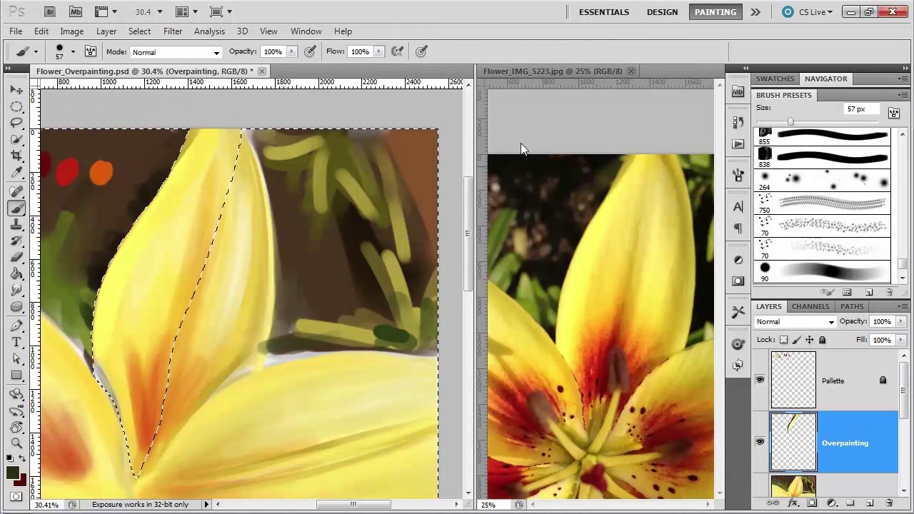
pyautogui.keyDown('alt'); pyautogui.rightClick(180, 149); pyautogui.keyUp('alt')
pyautogui.keyDown('alt'); pyautogui.click(157, 178); pyautogui.keyUp('alt')
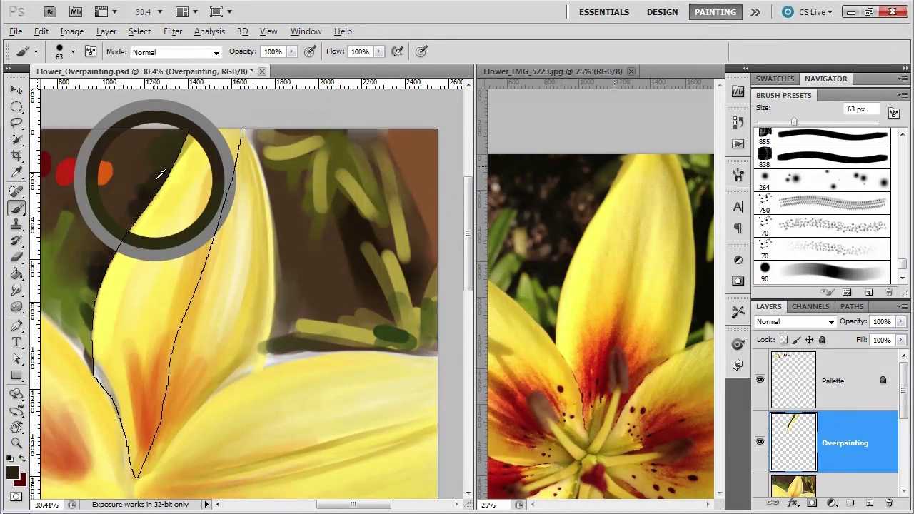
pyautogui.moveTo(194, 141)
pyautogui.mouseDown()
pyautogui.moveTo(154, 194)
pyautogui.moveTo(205, 146)
pyautogui.moveTo(148, 185)
pyautogui.moveTo(188, 146)
pyautogui.moveTo(97, 205)
pyautogui.moveTo(156, 172)
pyautogui.mouseUp()
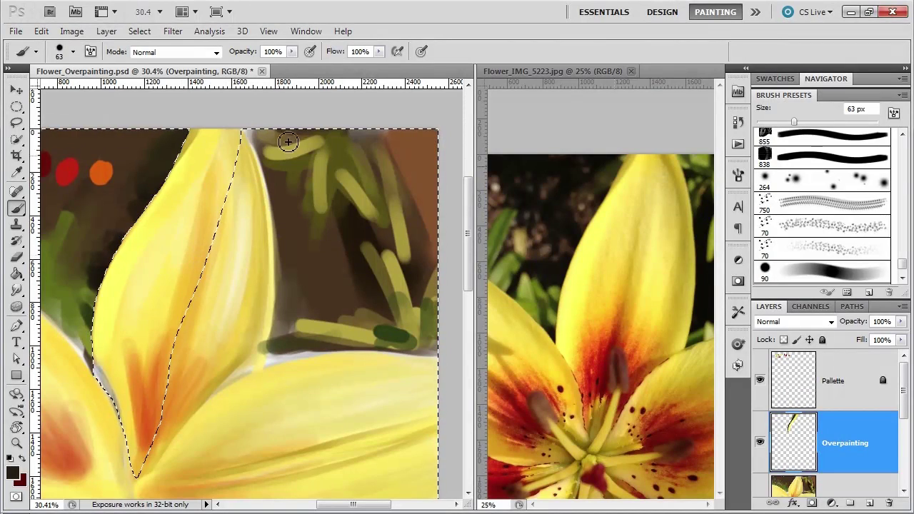
# Clear the inverted selection around the top petal, restoring it once before deselecting it again
pyautogui.hotkey('ctrl', 'd')
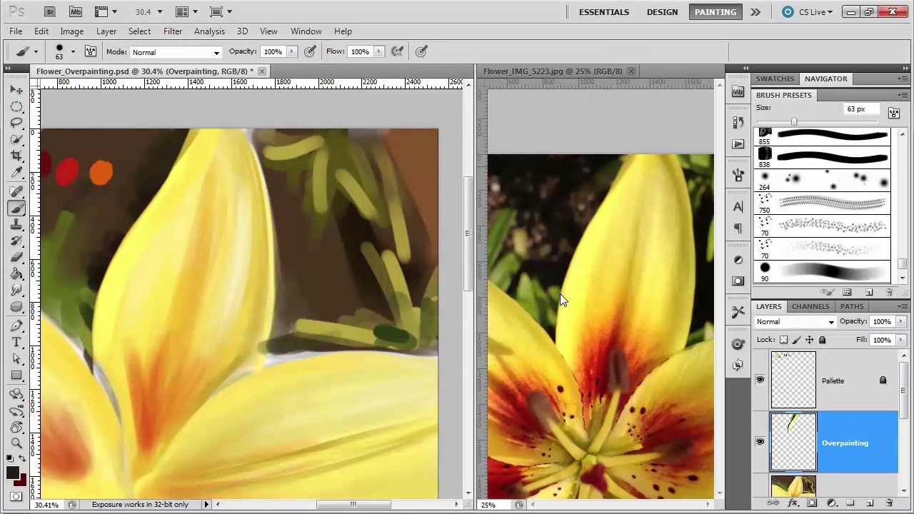
pyautogui.moveTo(108, 292)
pyautogui.mouseDown()
pyautogui.moveTo(126, 241)
pyautogui.moveTo(174, 169)
pyautogui.mouseUp()
pyautogui.click(138, 33)
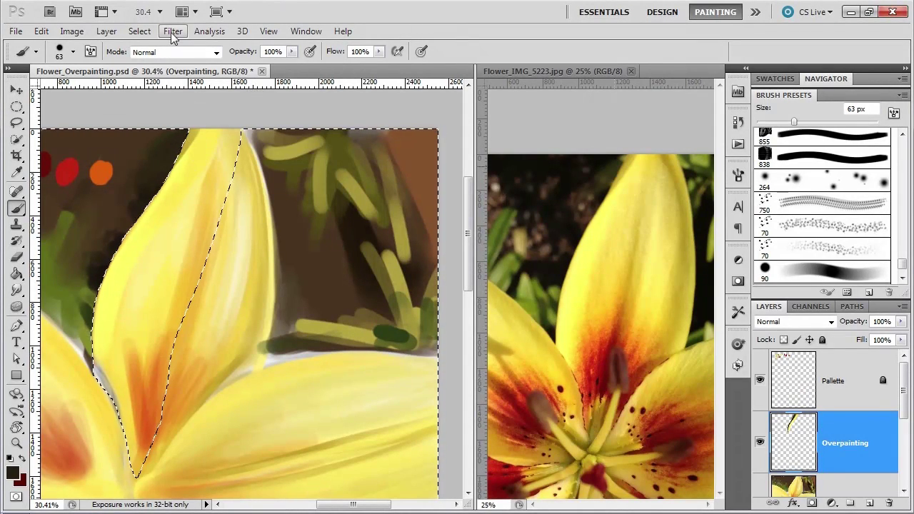
pyautogui.click(140, 31)
pyautogui.click(153, 59)
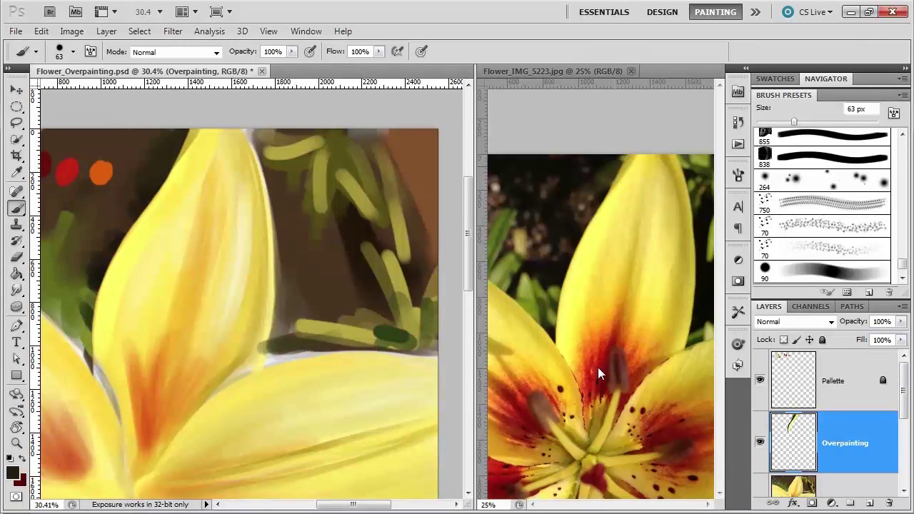
# Reduce the brush to 36 px and paint yellow sampled from the photo over the orange at the top petal's lower left
pyautogui.keyDown('alt'); pyautogui.moveTo(150, 266); pyautogui.dragTo(141, 273); pyautogui.keyUp('alt')
pyautogui.keyDown('alt'); pyautogui.click(602, 305); pyautogui.keyUp('alt')
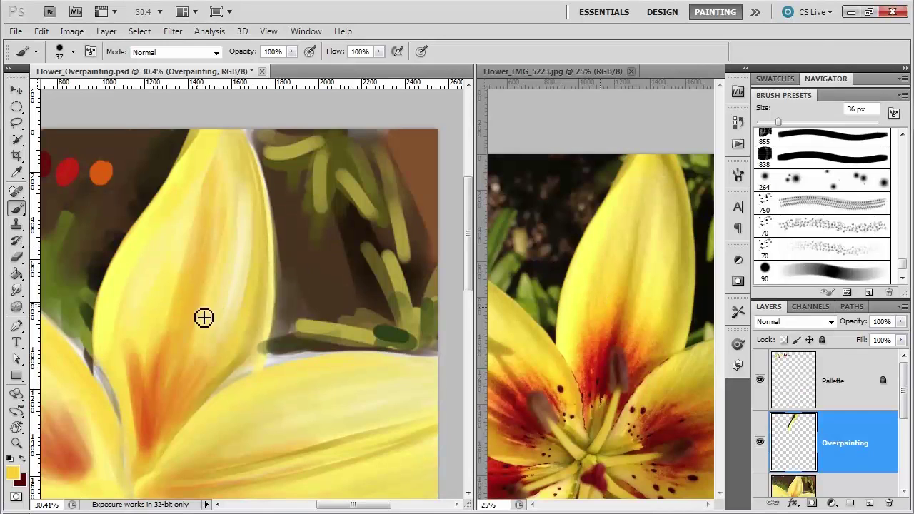
pyautogui.moveTo(149, 408); pyautogui.dragTo(146, 350)
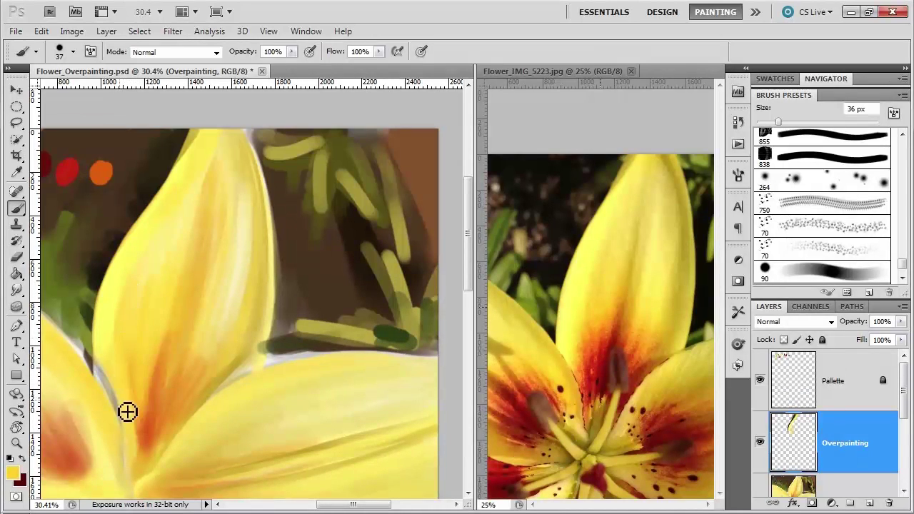
# Blend yellow tones sampled from the photo and the painting into the middle and right edge of the top petal
pyautogui.keyDown('alt'); pyautogui.click(123, 281); pyautogui.keyUp('alt')
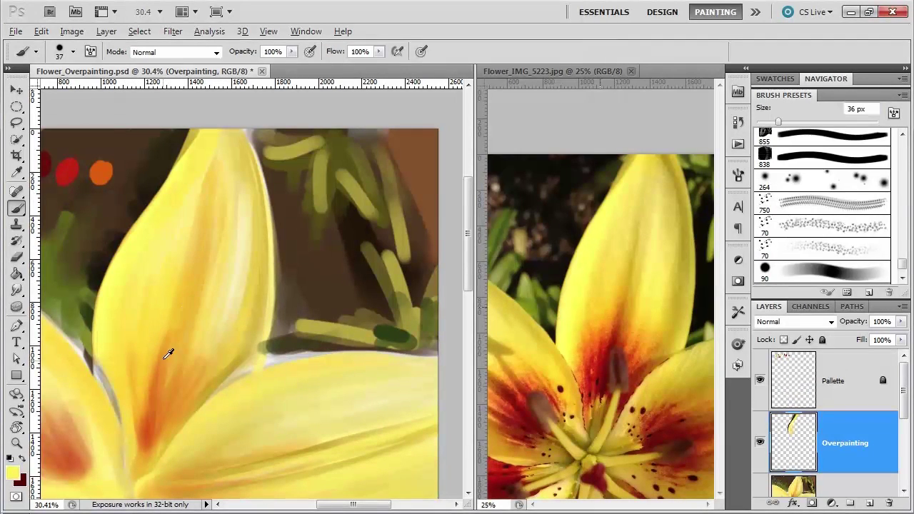
pyautogui.keyDown('alt'); pyautogui.click(634, 258); pyautogui.keyUp('alt')
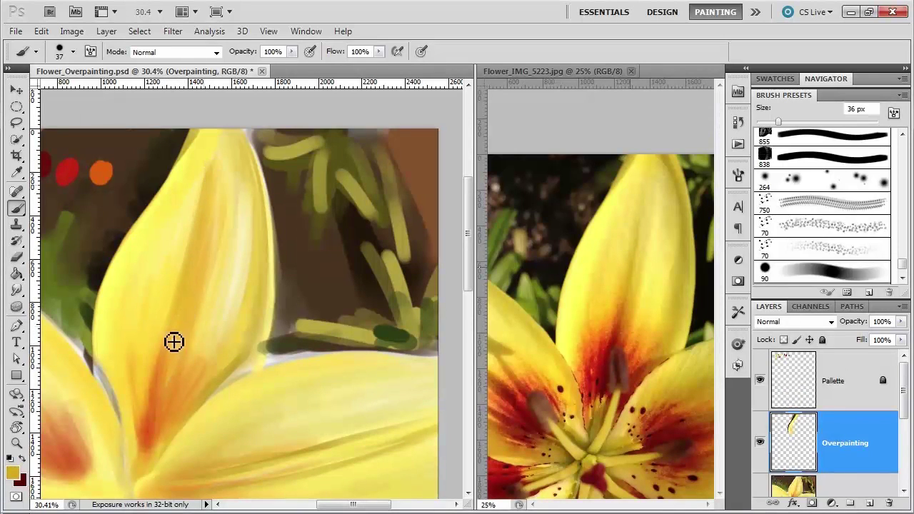
pyautogui.moveTo(200, 222); pyautogui.dragTo(180, 322)
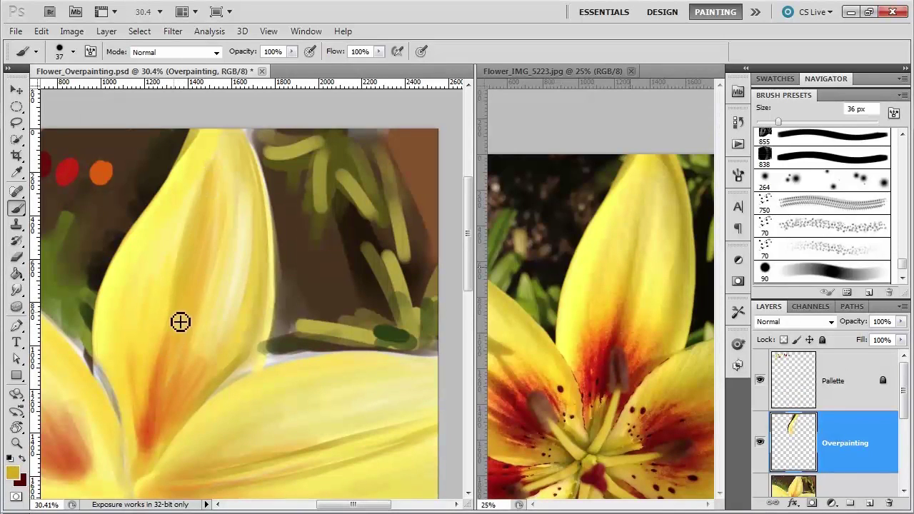
pyautogui.keyDown('alt'); pyautogui.click(204, 178); pyautogui.keyUp('alt')
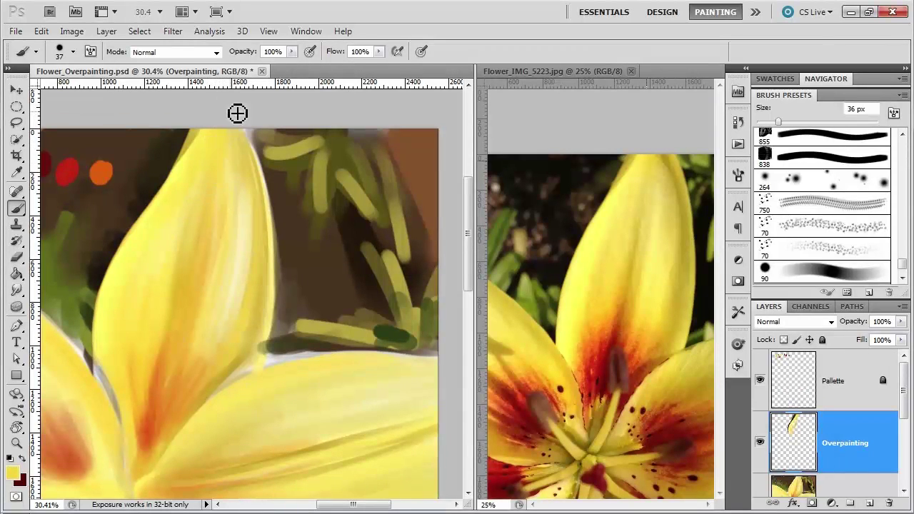
pyautogui.keyDown('alt'); pyautogui.click(671, 165); pyautogui.keyUp('alt')
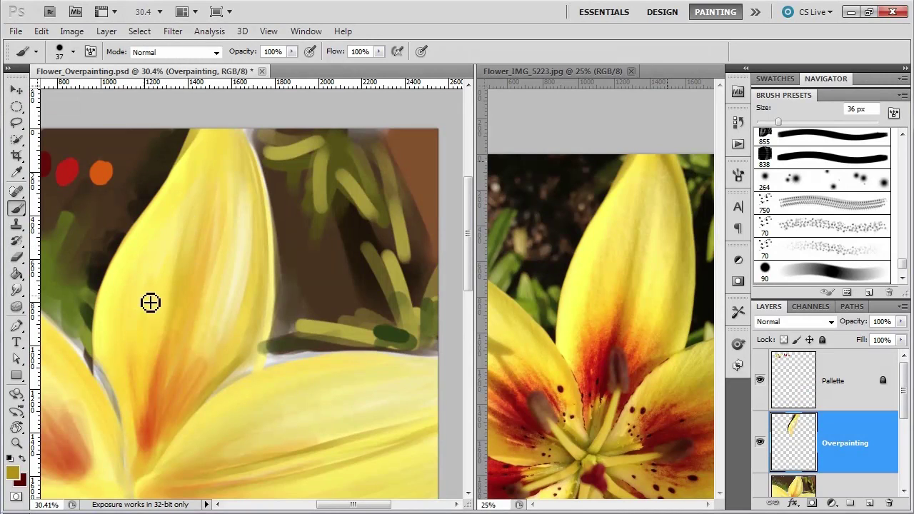
# Draw an elliptical selection over the top petal and align its curve with the petal's right edge
pyautogui.scroll(-2, 162, 281)
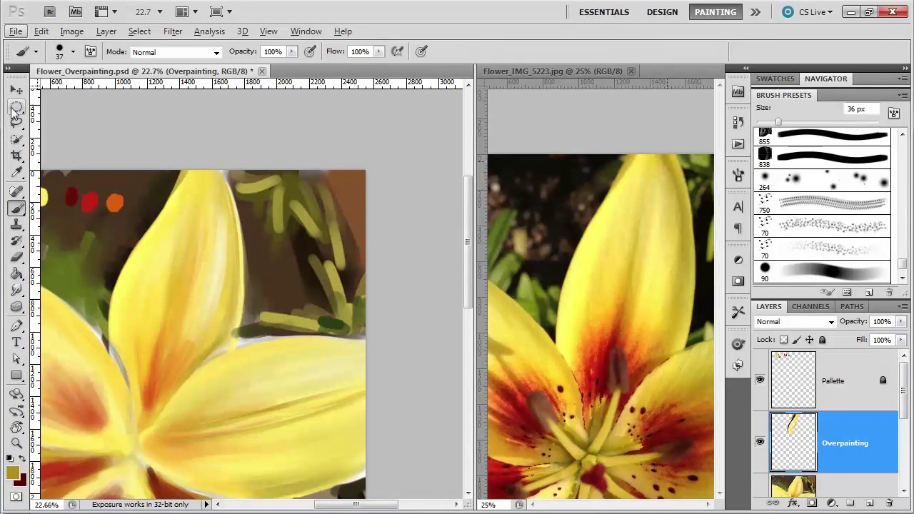
pyautogui.click(17, 107)
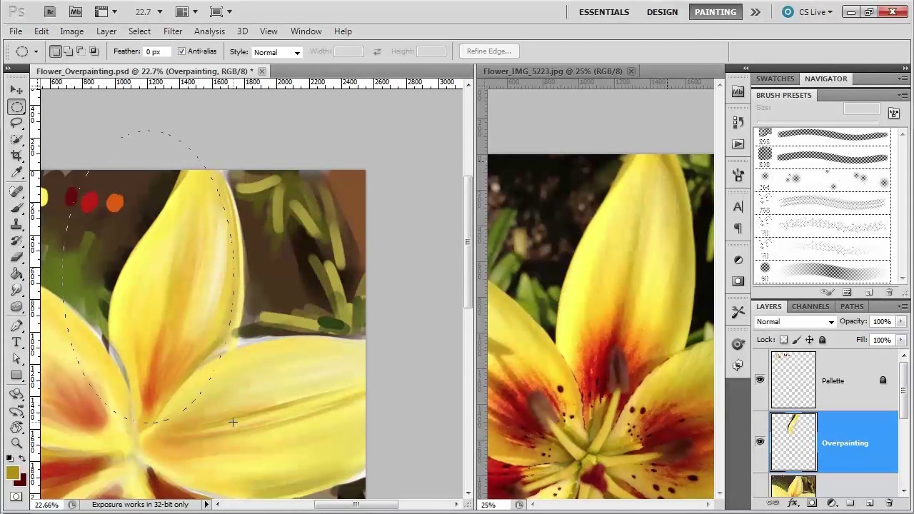
pyautogui.moveTo(232, 435); pyautogui.dragTo(233, 435)
pyautogui.moveTo(179, 320); pyautogui.dragTo(188, 310)
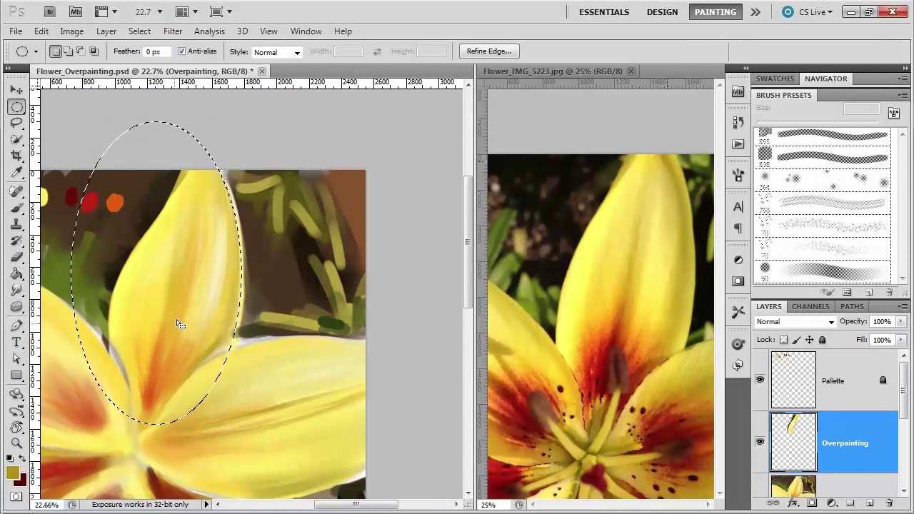
pyautogui.scroll(-1, 268, 281)
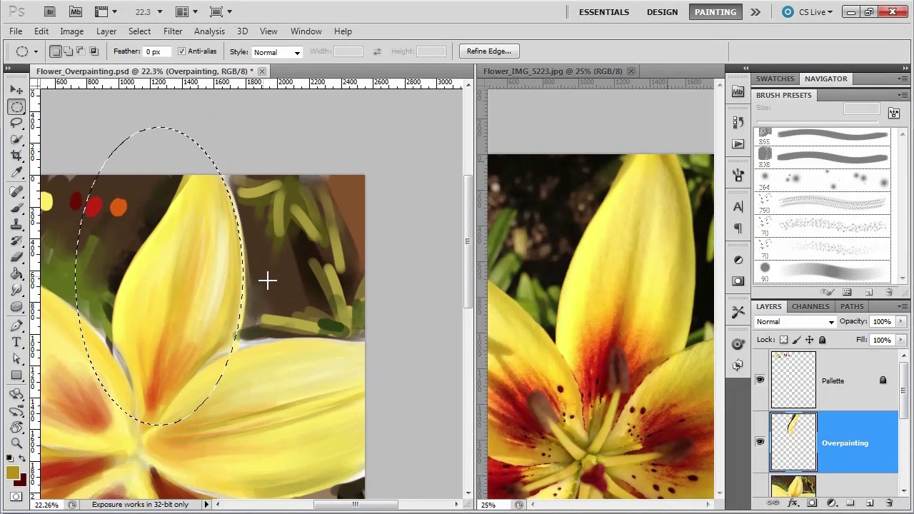
pyautogui.scroll(2, 266, 279)
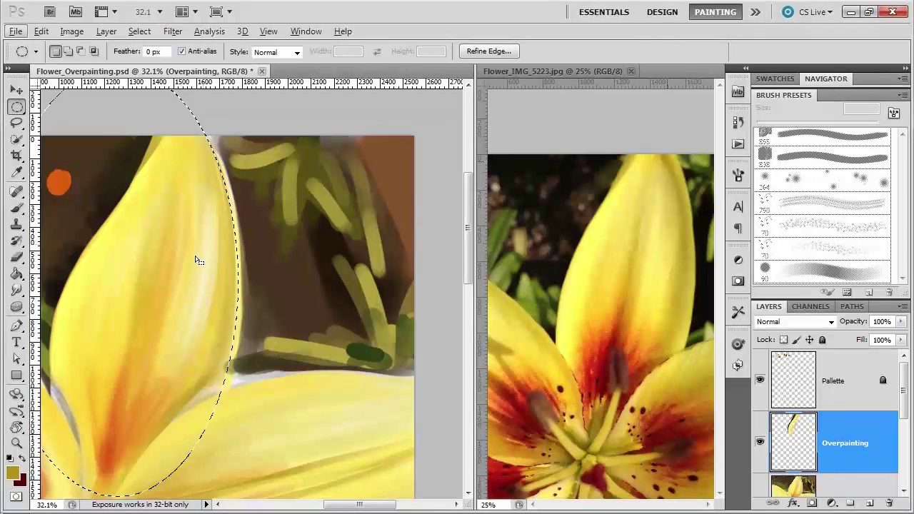
# Soften the brush to 34% hardness and paint dark yellow just inside the top petal's right edge
pyautogui.click(16, 208)
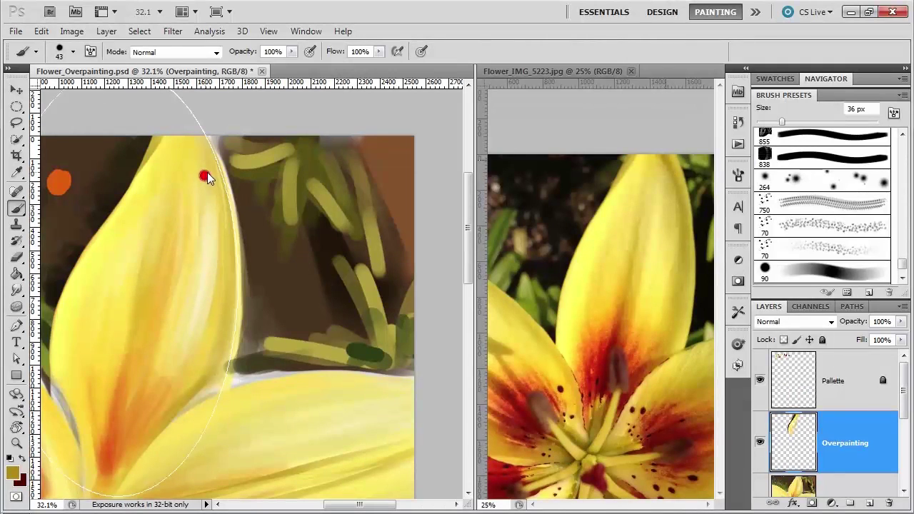
pyautogui.click(73, 52)
pyautogui.moveTo(106, 122); pyautogui.dragTo(72, 125)
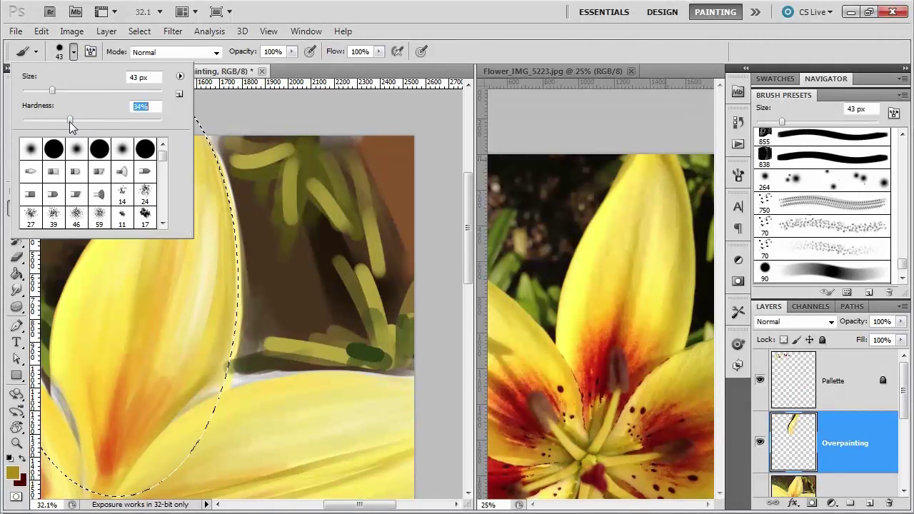
pyautogui.click(227, 75)
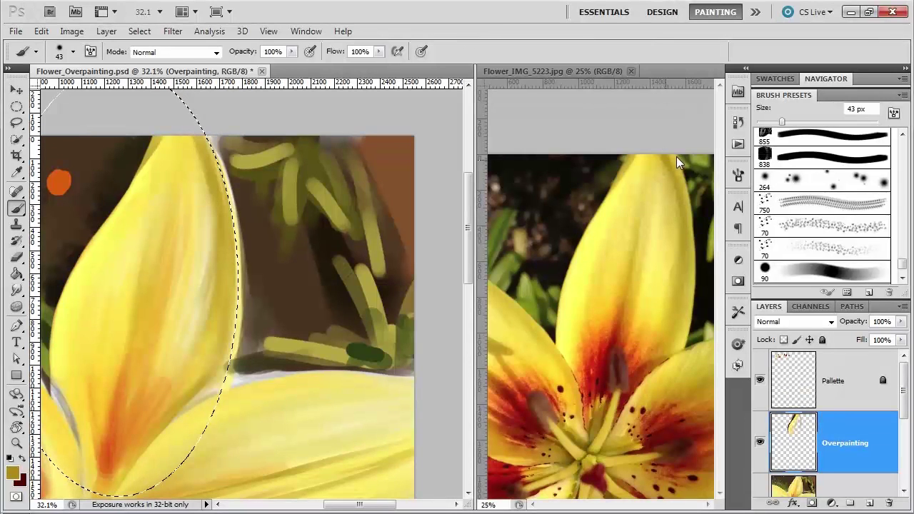
# Feather the elliptical selection by 2 pixels
pyautogui.click(149, 34)
pyautogui.moveTo(175, 188)
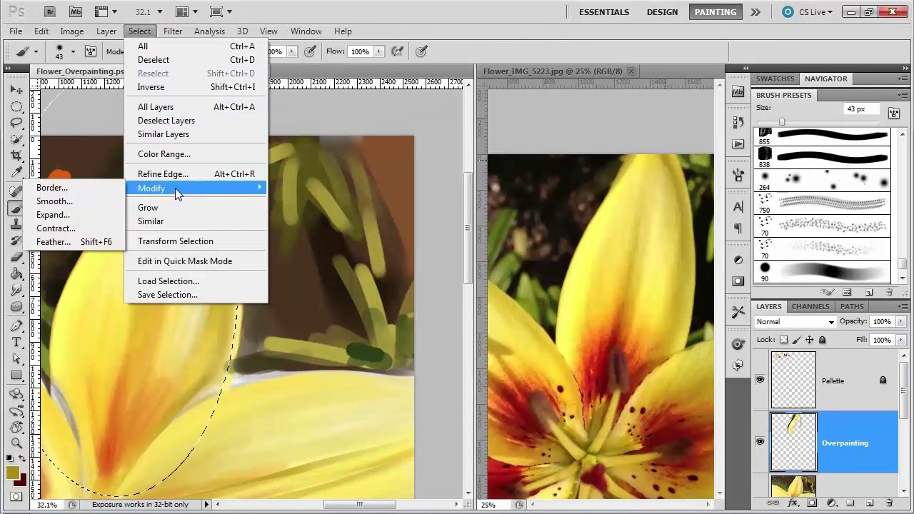
pyautogui.click(89, 243)
pyautogui.write('2')
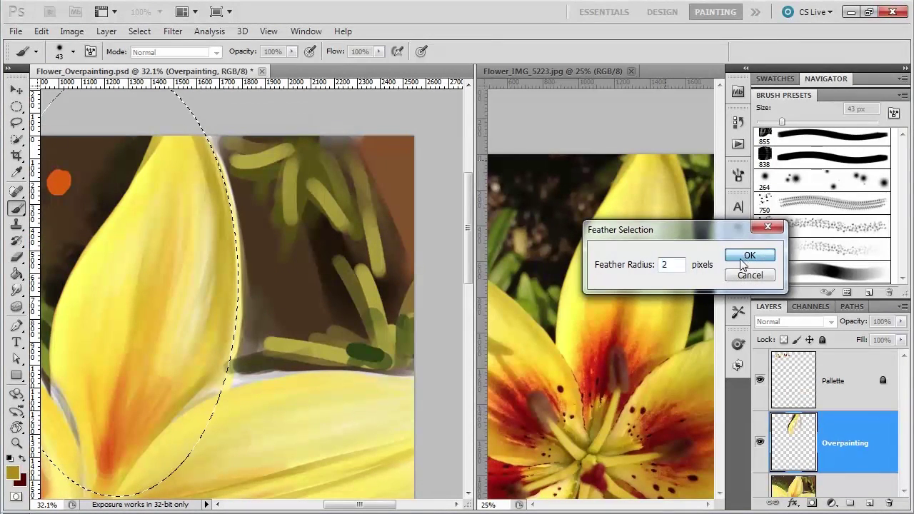
pyautogui.click(751, 251)
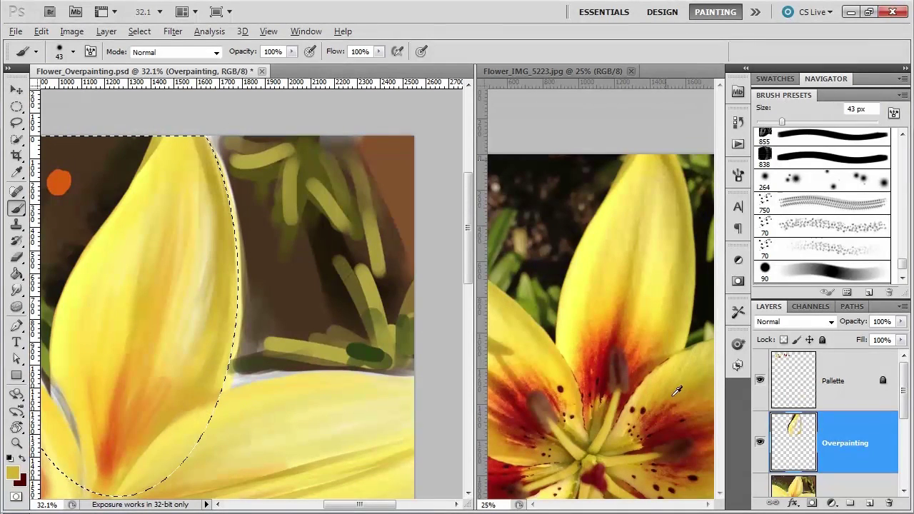
# Set the brush to 90 px with 22% hardness and blend yellows sampled from the photo into the top petal's right half
pyautogui.keyDown('alt'); pyautogui.click(662, 360); pyautogui.keyUp('alt')
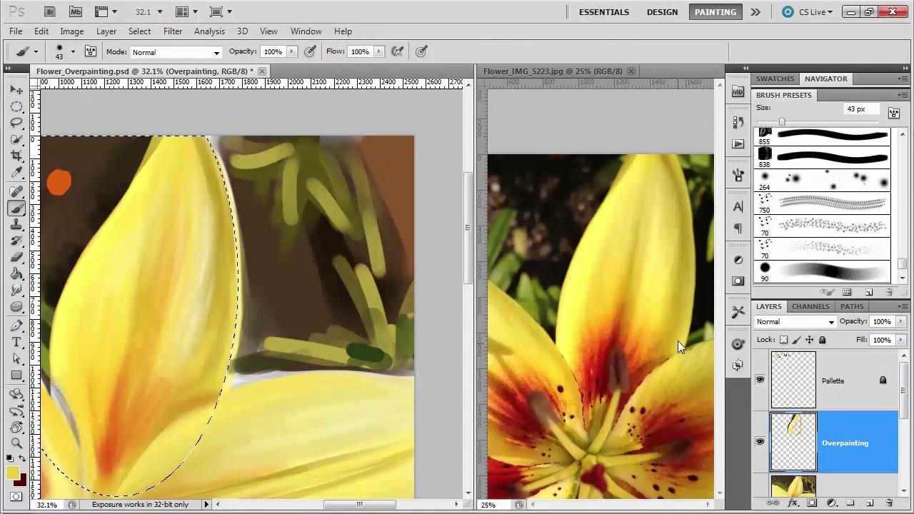
pyautogui.click(72, 52)
pyautogui.moveTo(69, 119)
pyautogui.mouseDown()
pyautogui.moveTo(56, 116)
pyautogui.moveTo(72, 90)
pyautogui.mouseUp()
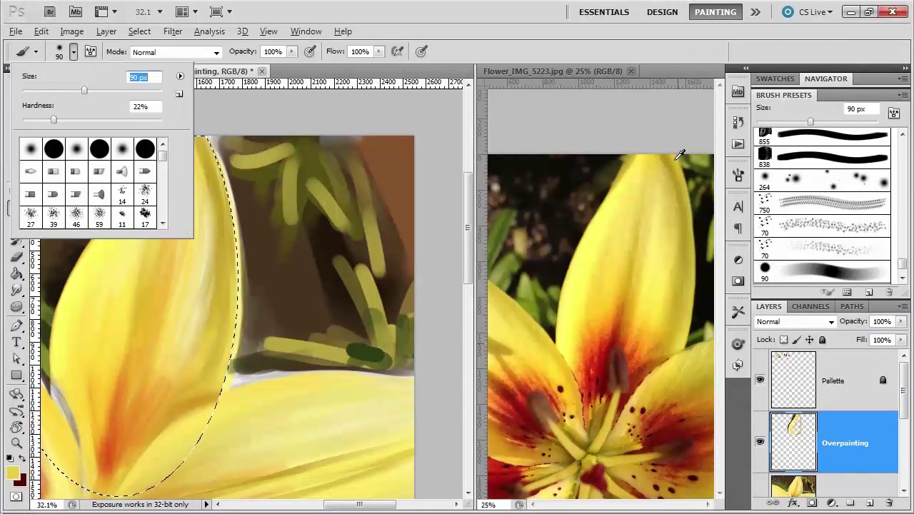
pyautogui.keyDown('alt'); pyautogui.click(668, 231); pyautogui.keyUp('alt')
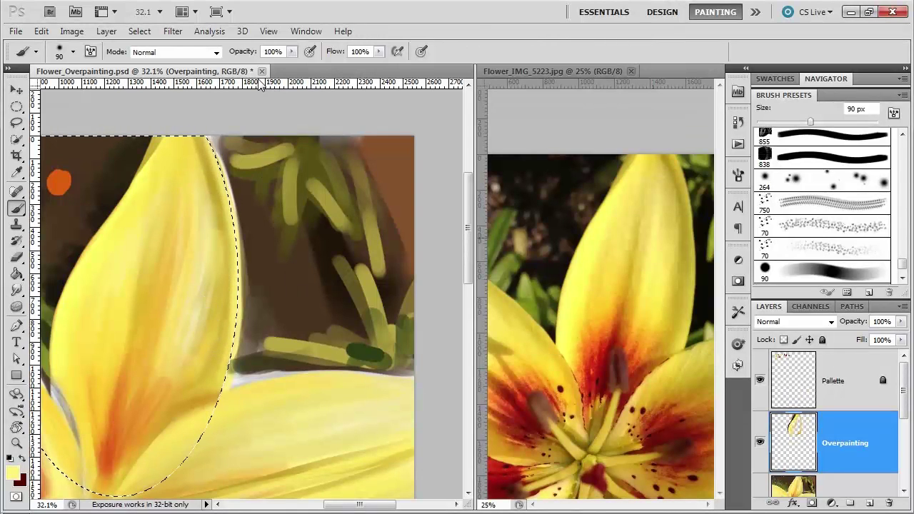
# Invert the selection and paint near-black sampled from the photo into the background along the top petal's right edge
pyautogui.click(133, 32)
pyautogui.click(147, 86)
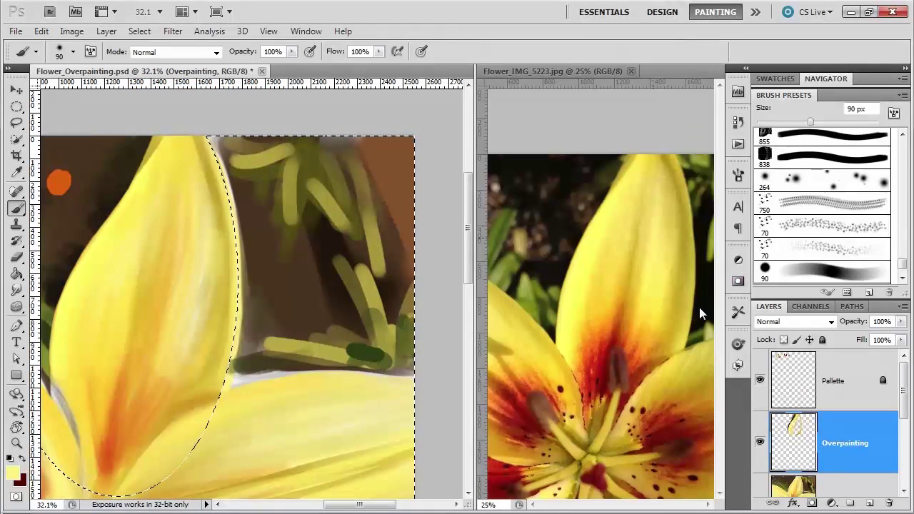
pyautogui.click(633, 261)
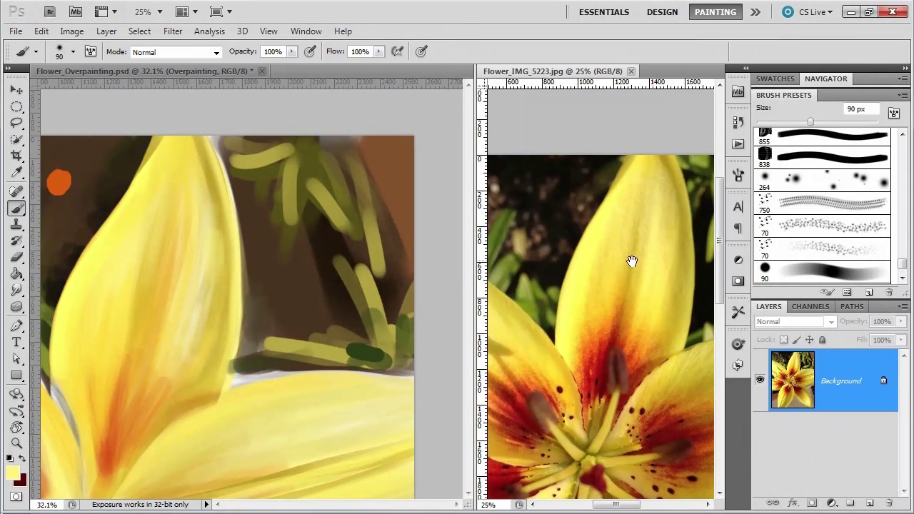
pyautogui.moveTo(649, 261); pyautogui.dragTo(582, 255)
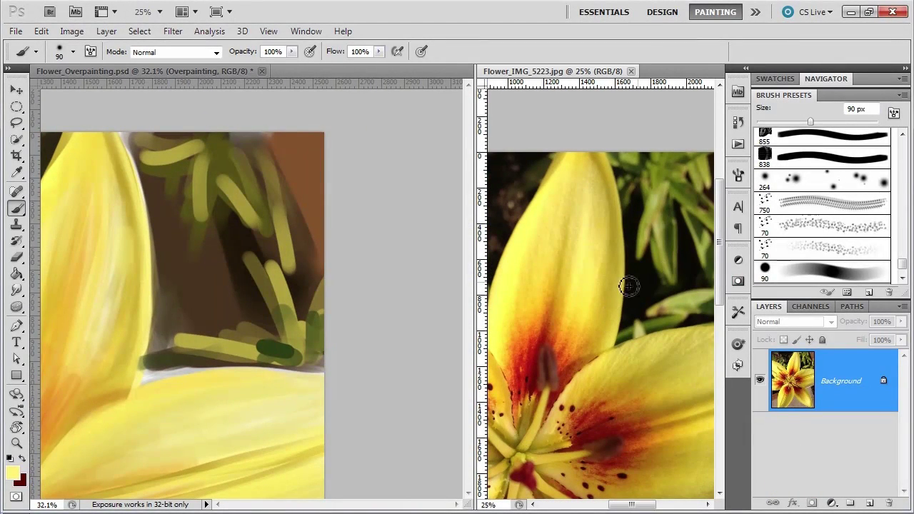
pyautogui.click(84, 100)
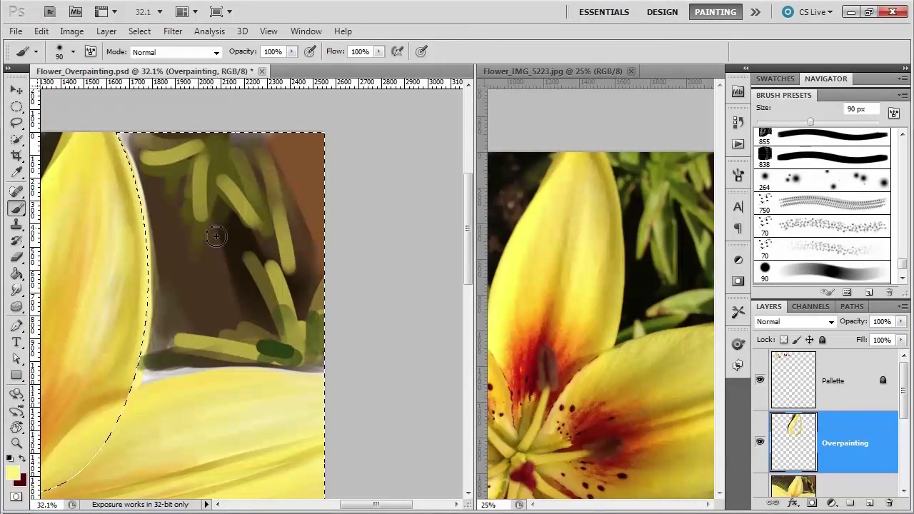
pyautogui.keyDown('alt'); pyautogui.click(636, 273); pyautogui.keyUp('alt')
pyautogui.click(73, 52)
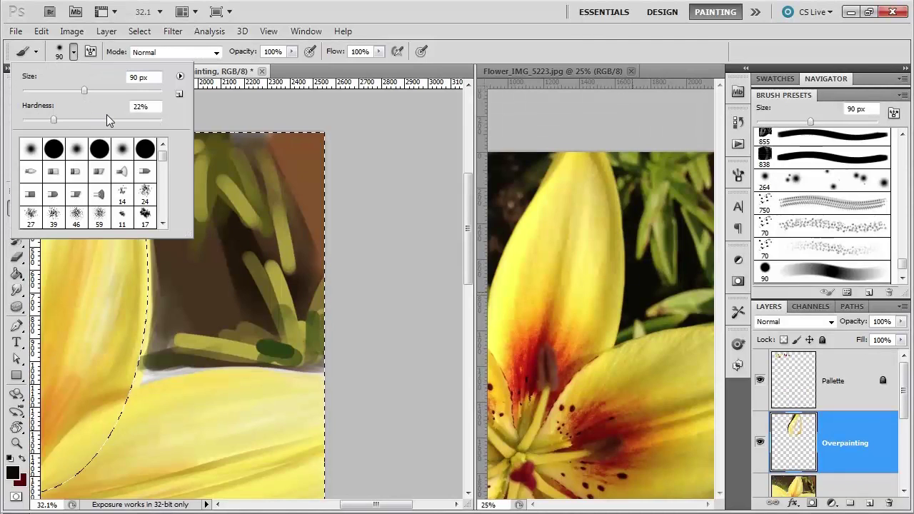
pyautogui.press('Return')
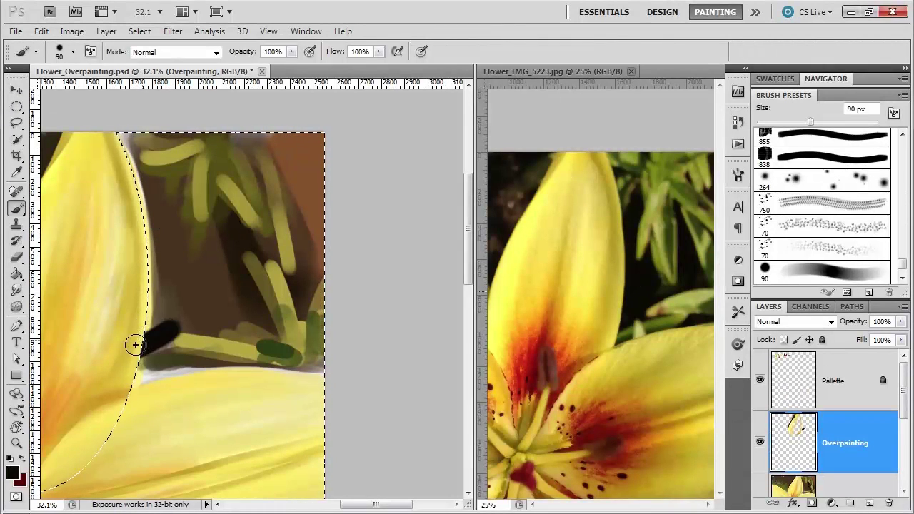
pyautogui.moveTo(146, 314)
pyautogui.mouseDown()
pyautogui.moveTo(149, 268)
pyautogui.moveTo(146, 288)
pyautogui.moveTo(128, 154)
pyautogui.moveTo(129, 254)
pyautogui.mouseUp()
pyautogui.moveTo(123, 377)
pyautogui.mouseDown()
pyautogui.moveTo(143, 344)
pyautogui.moveTo(134, 380)
pyautogui.mouseUp()
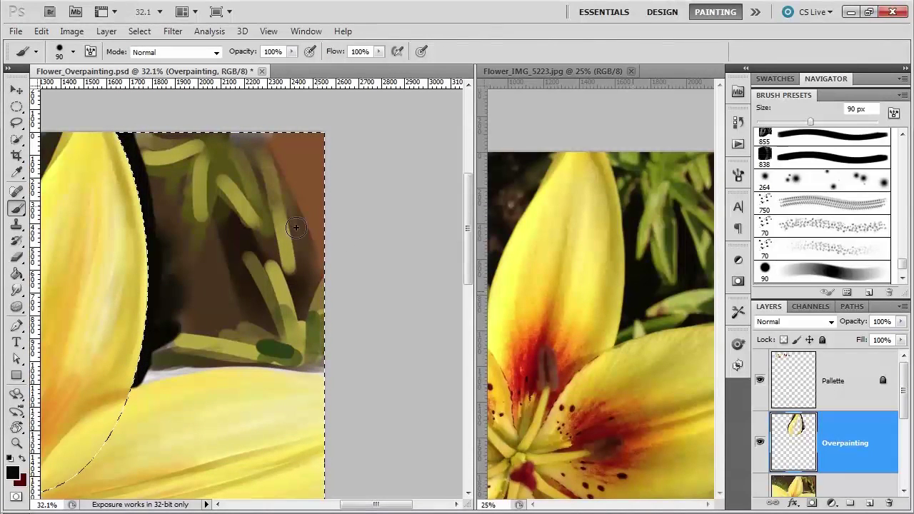
# Reduce the brush to 30 px and paint greens sampled from the photo where the top and right petals meet
pyautogui.keyDown('alt'); pyautogui.click(622, 337); pyautogui.keyUp('alt')
pyautogui.keyDown('alt'); pyautogui.click(613, 337); pyautogui.keyUp('alt')
pyautogui.keyDown('alt'); pyautogui.click(630, 335); pyautogui.keyUp('alt')
pyautogui.keyDown('alt'); pyautogui.moveTo(196, 292); pyautogui.dragTo(190, 297); pyautogui.keyUp('alt')
pyautogui.moveTo(154, 379)
pyautogui.mouseDown()
pyautogui.moveTo(125, 392)
pyautogui.moveTo(172, 366)
pyautogui.moveTo(162, 371)
pyautogui.moveTo(175, 377)
pyautogui.moveTo(135, 390)
pyautogui.moveTo(185, 371)
pyautogui.moveTo(149, 380)
pyautogui.mouseUp()
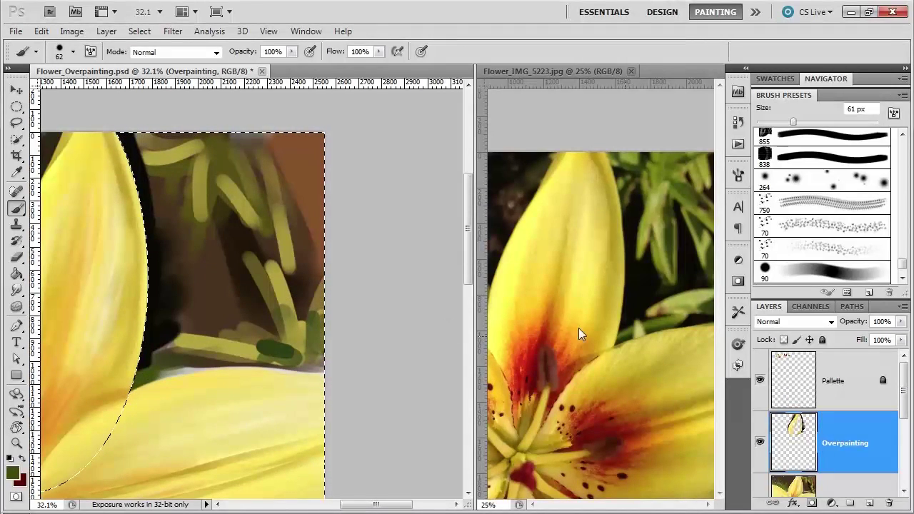
pyautogui.moveTo(153, 365)
pyautogui.keyDown('alt'); pyautogui.mouseDown()
pyautogui.moveTo(145, 366)
pyautogui.moveTo(157, 378)
pyautogui.mouseUp(); pyautogui.keyUp('alt')
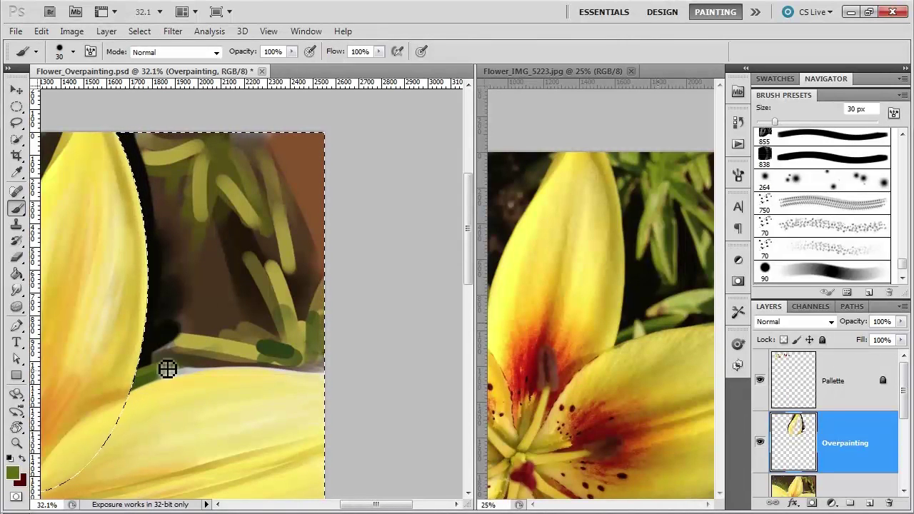
pyautogui.keyDown('alt'); pyautogui.click(591, 323); pyautogui.keyUp('alt')
# Enlarge the brush to 90 px and blend near-black and olive tones into the background right of the top petal
pyautogui.keyDown('alt'); pyautogui.click(633, 303); pyautogui.keyUp('alt')
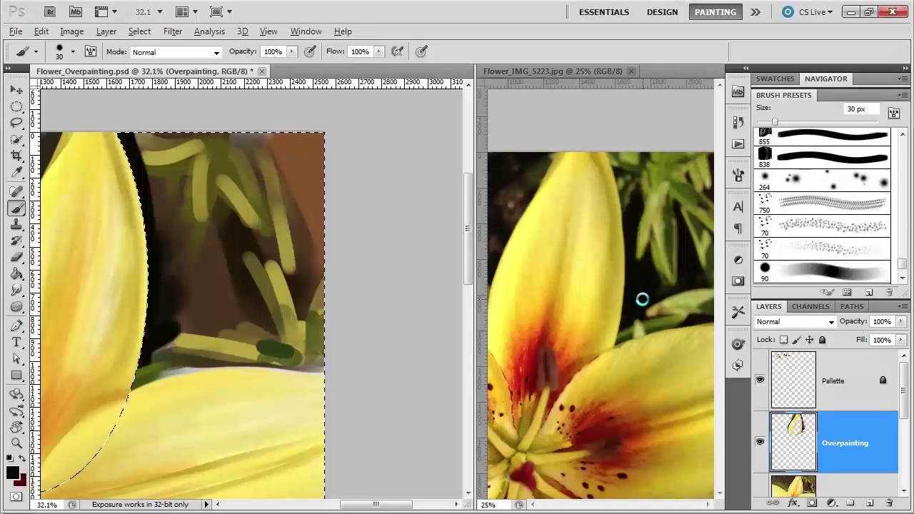
pyautogui.keyDown('alt'); pyautogui.moveTo(171, 292); pyautogui.dragTo(178, 292); pyautogui.keyUp('alt')
pyautogui.keyDown('alt'); pyautogui.click(157, 320); pyautogui.keyUp('alt')
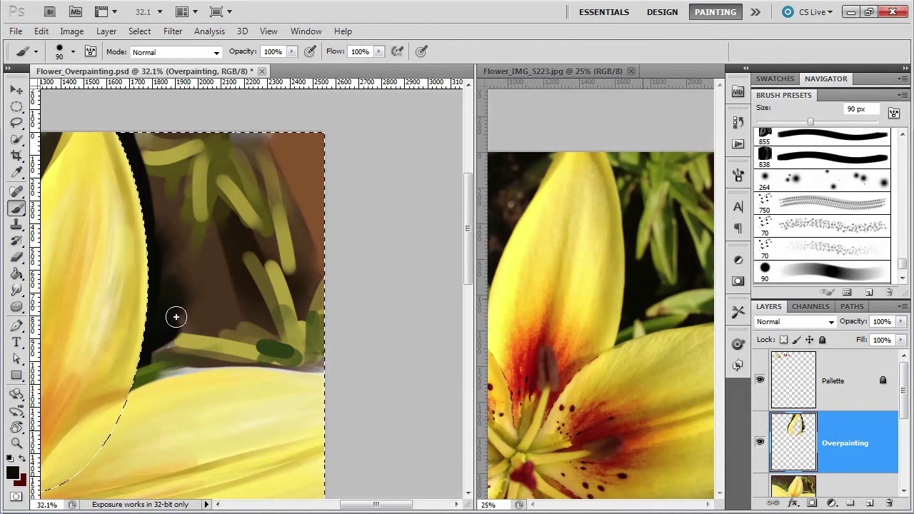
pyautogui.keyDown('alt'); pyautogui.click(173, 251); pyautogui.keyUp('alt')
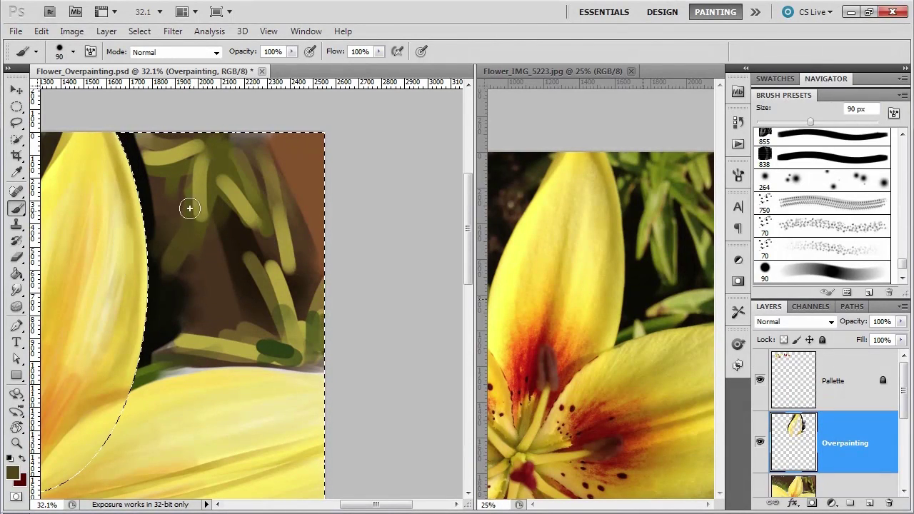
pyautogui.keyDown('alt'); pyautogui.click(152, 220); pyautogui.keyUp('alt')
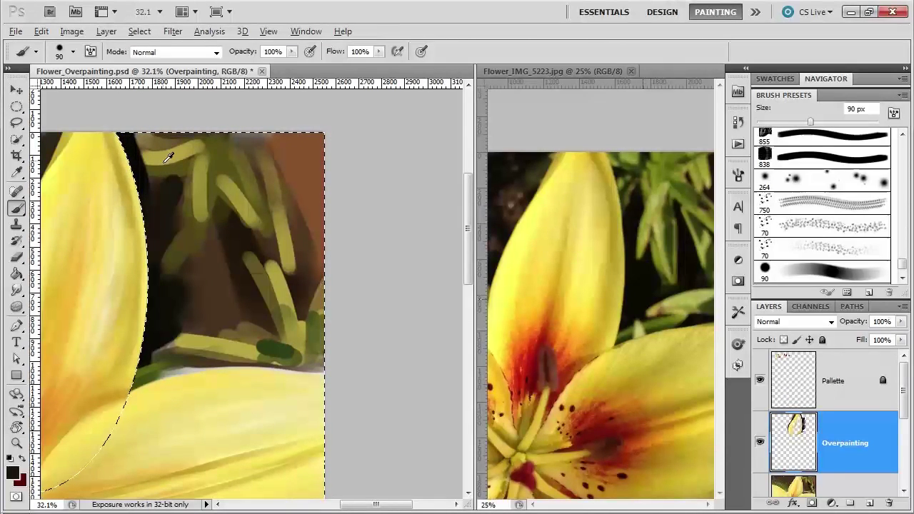
# Paint greens sampled from the photo into the background right of the top petal's tip, reducing the brush to 38 px
pyautogui.keyDown('alt'); pyautogui.click(635, 164); pyautogui.keyUp('alt')
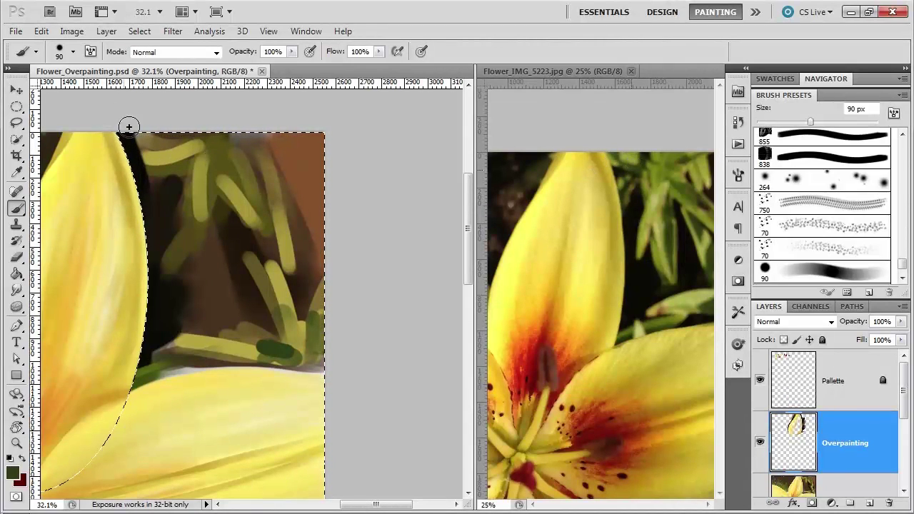
pyautogui.keyDown('alt'); pyautogui.click(643, 155); pyautogui.keyUp('alt')
pyautogui.moveTo(162, 159); pyautogui.dragTo(157, 158)
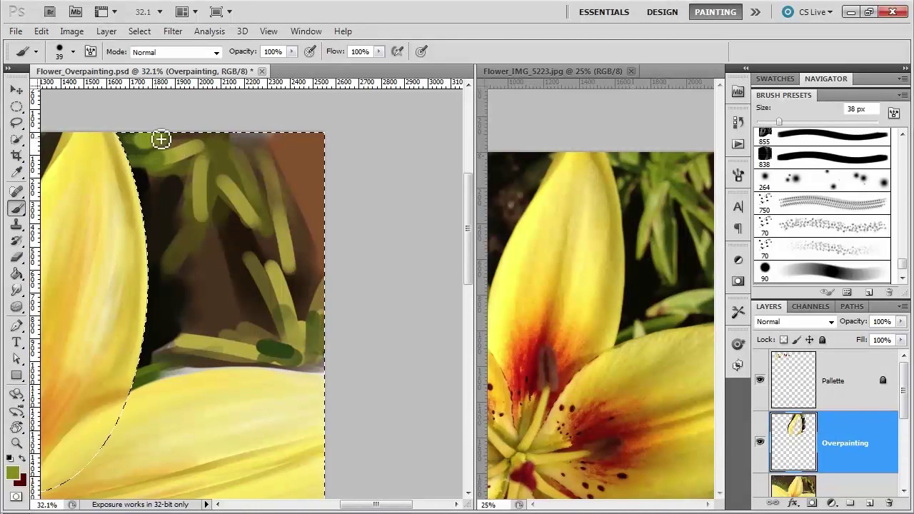
pyautogui.keyDown('alt'); pyautogui.click(179, 138); pyautogui.keyUp('alt')
pyautogui.keyDown('alt'); pyautogui.click(175, 142); pyautogui.keyUp('alt')
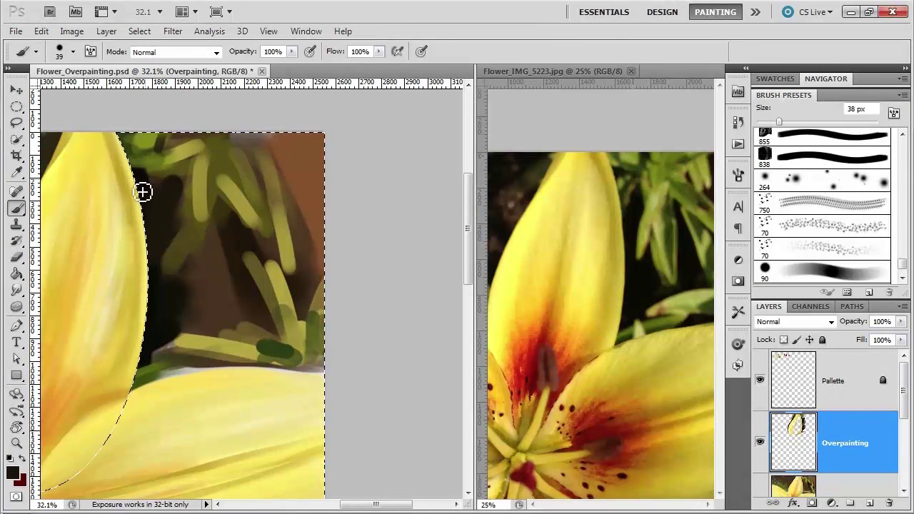
# Sample an olive green from the painted leaves, touch up the background beside the top petal's tip, and clear the selection
pyautogui.keyDown('alt'); pyautogui.click(163, 152); pyautogui.keyUp('alt')
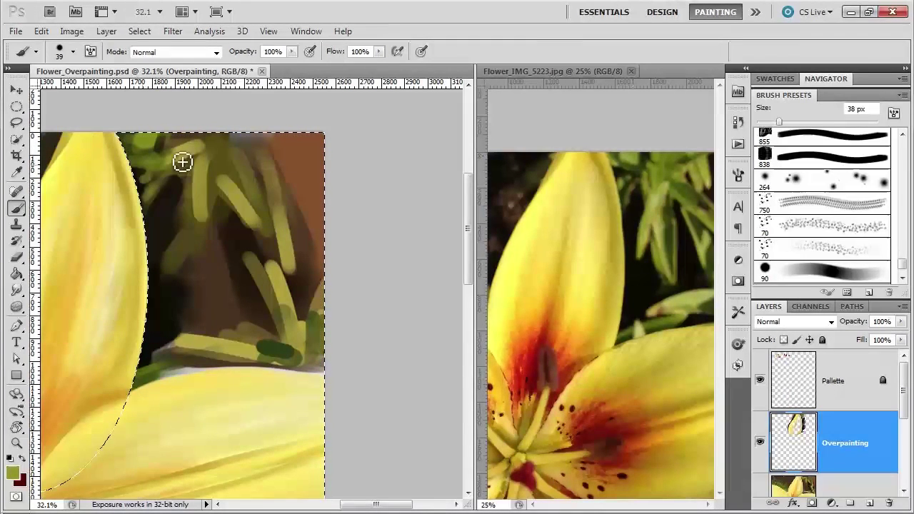
pyautogui.scroll(-2, 183, 250)
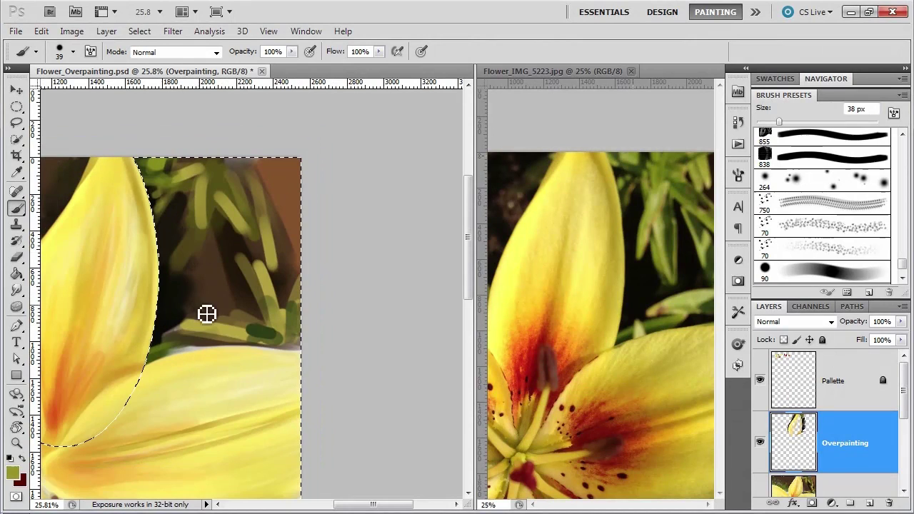
pyautogui.scroll(-1, 182, 328)
pyautogui.moveTo(173, 324); pyautogui.dragTo(235, 304)
pyautogui.click(140, 30)
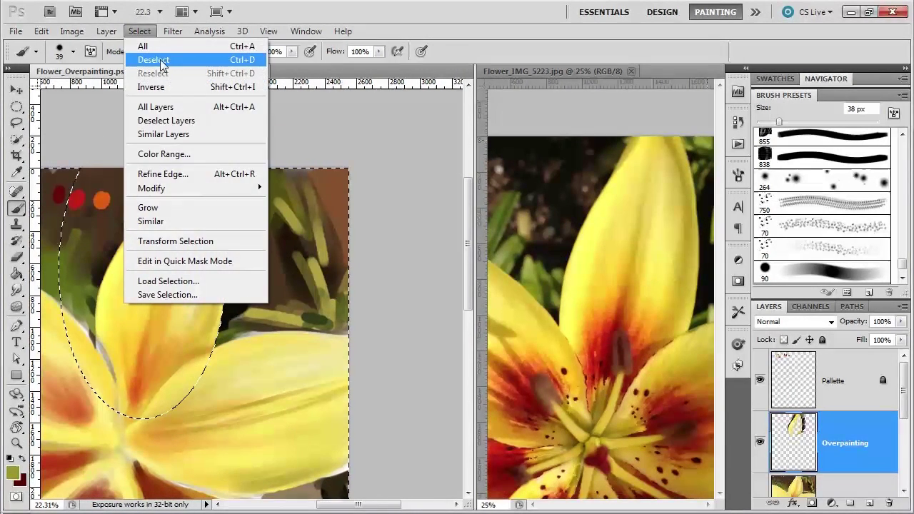
pyautogui.click(154, 60)
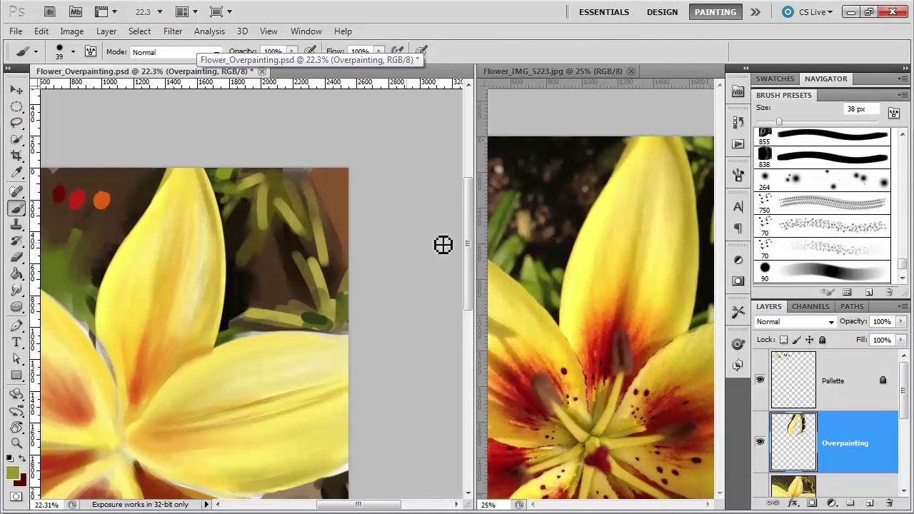
# Smudge the top petal's right edge into the dark background with a 59 px Smudge brush at 75% strength
pyautogui.scroll(4, 253, 249)
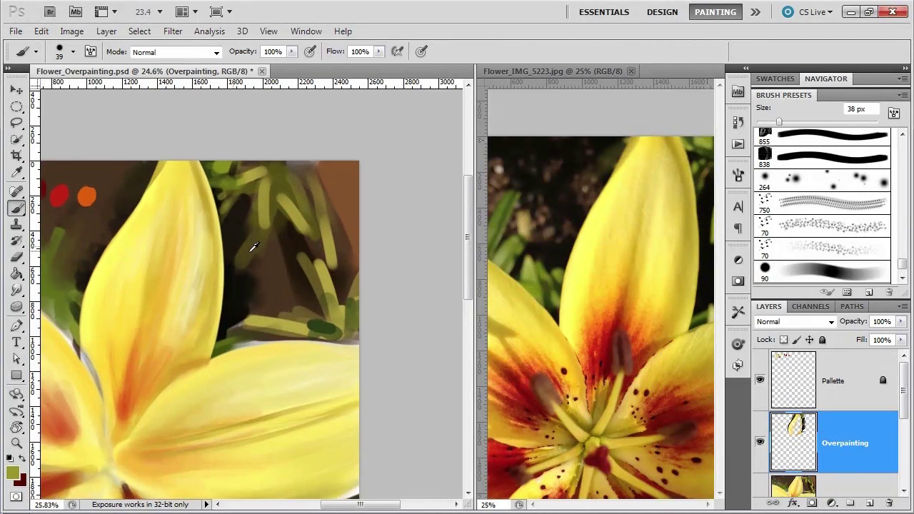
pyautogui.click(17, 290)
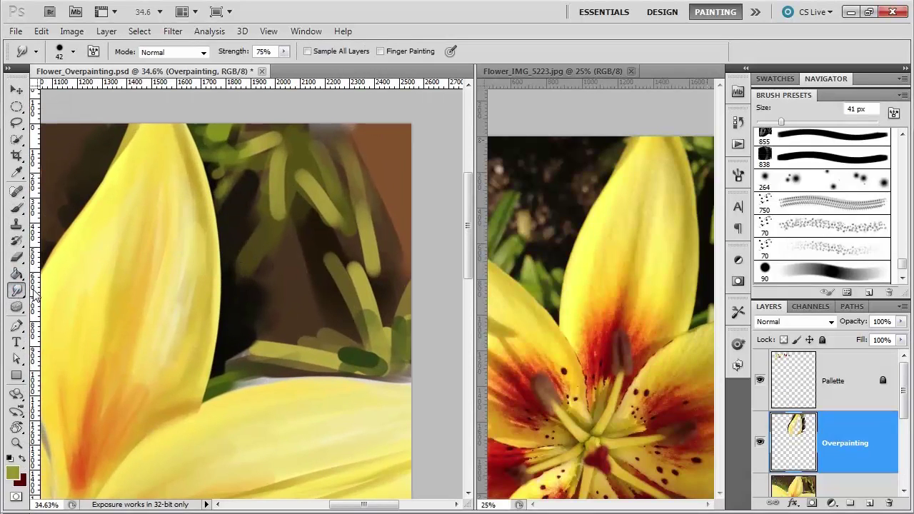
pyautogui.keyDown('alt'); pyautogui.rightClick(273, 230); pyautogui.keyUp('alt')
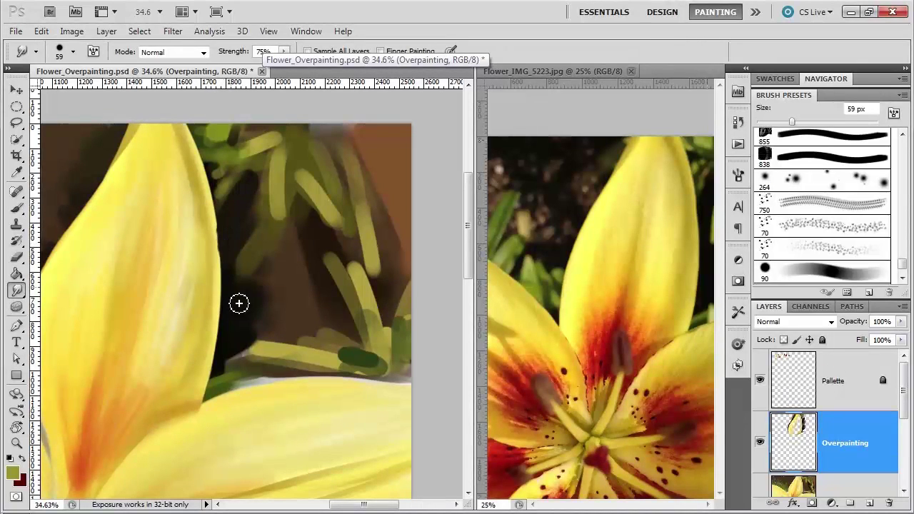
pyautogui.scroll(-1, 227, 493)
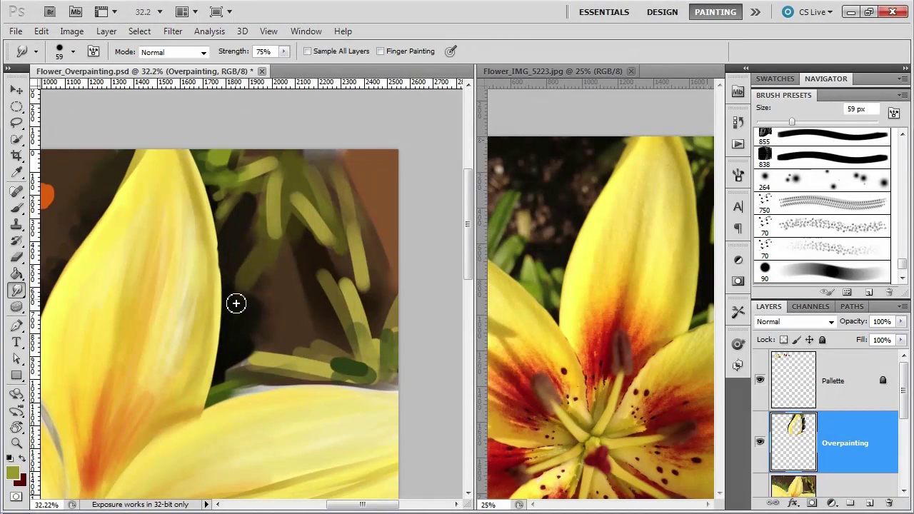
pyautogui.scroll(-2, 246, 305)
pyautogui.moveTo(210, 351); pyautogui.dragTo(232, 327)
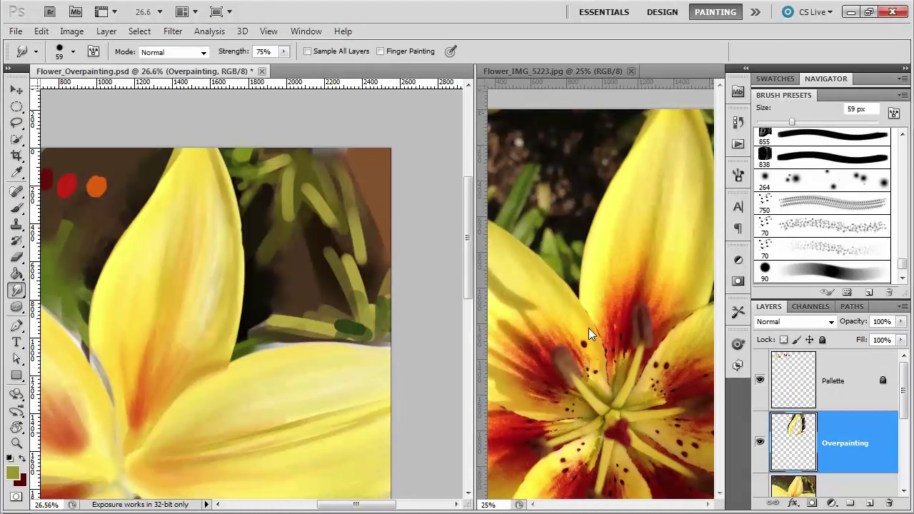
# Paint yellow, orange and golden tones sampled from the painting into the top petal's lower half, using a 57 px brush
pyautogui.scroll(-1, 260, 393)
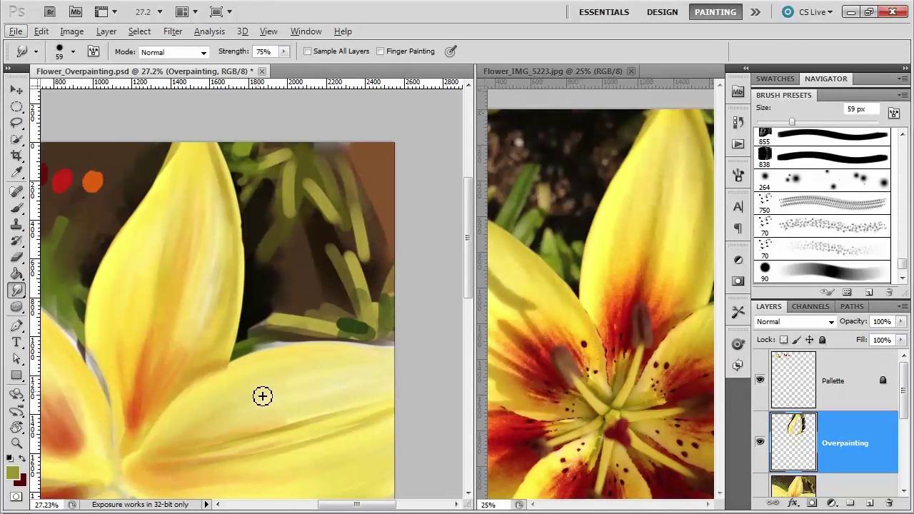
pyautogui.scroll(-1, 247, 375)
pyautogui.scroll(1, 237, 371)
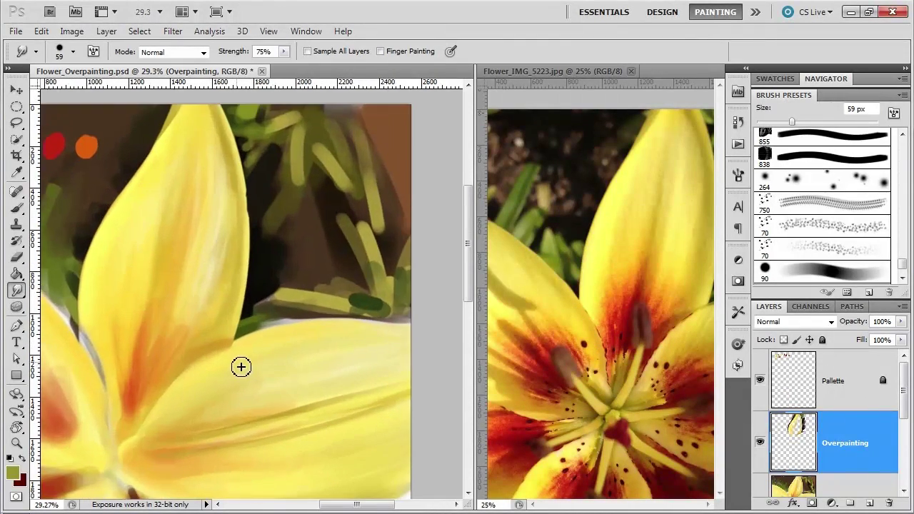
pyautogui.scroll(1, 250, 365)
pyautogui.scroll(1, 277, 361)
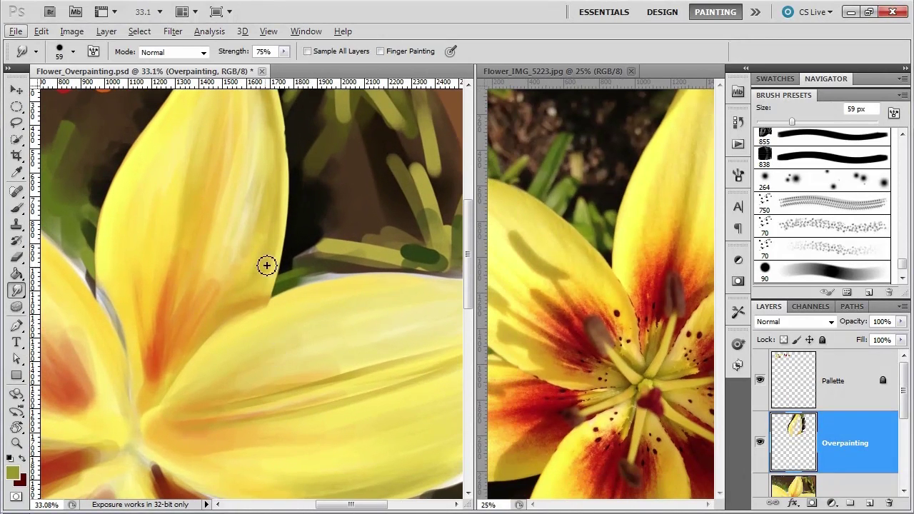
pyautogui.click(17, 208)
pyautogui.keyDown('alt'); pyautogui.click(221, 265); pyautogui.keyUp('alt')
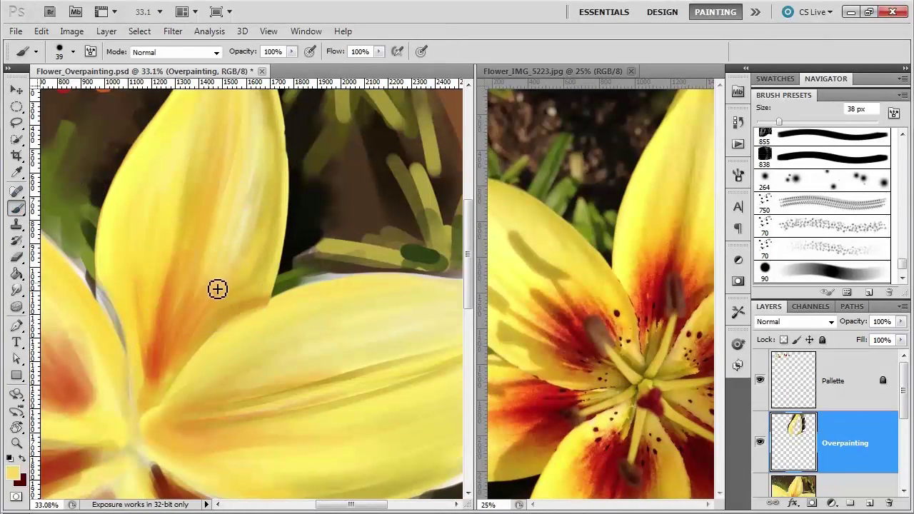
pyautogui.moveTo(228, 251)
pyautogui.mouseDown()
pyautogui.moveTo(188, 334)
pyautogui.moveTo(244, 243)
pyautogui.moveTo(190, 337)
pyautogui.mouseUp()
pyautogui.keyDown('alt'); pyautogui.click(191, 293); pyautogui.keyUp('alt')
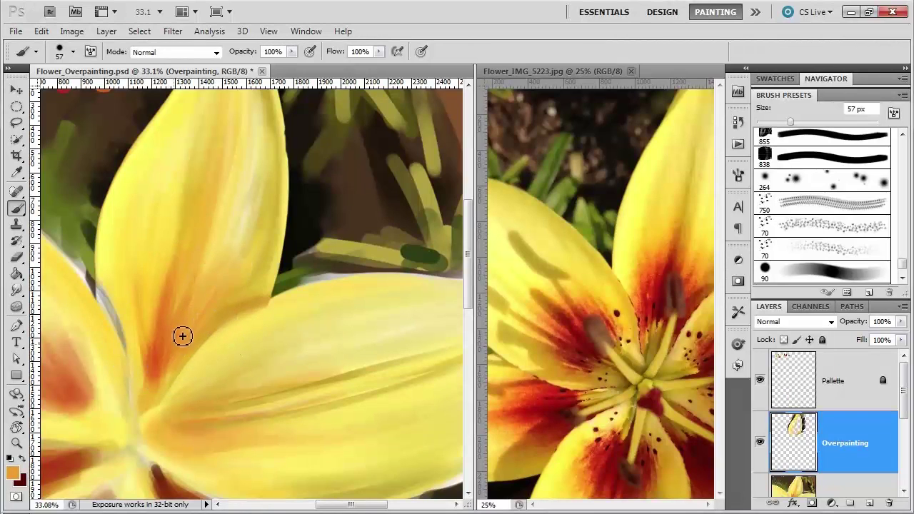
pyautogui.keyDown('alt'); pyautogui.click(240, 215); pyautogui.keyUp('alt')
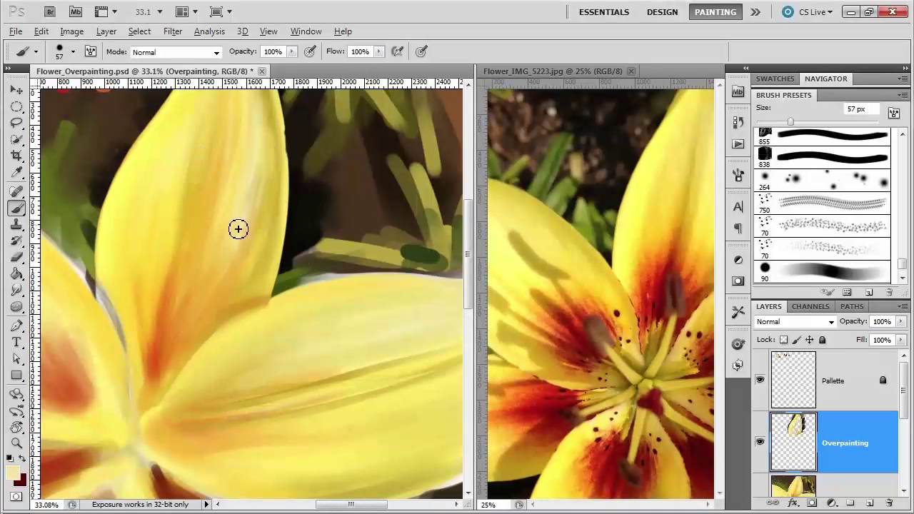
pyautogui.keyDown('alt'); pyautogui.click(248, 295); pyautogui.keyUp('alt')
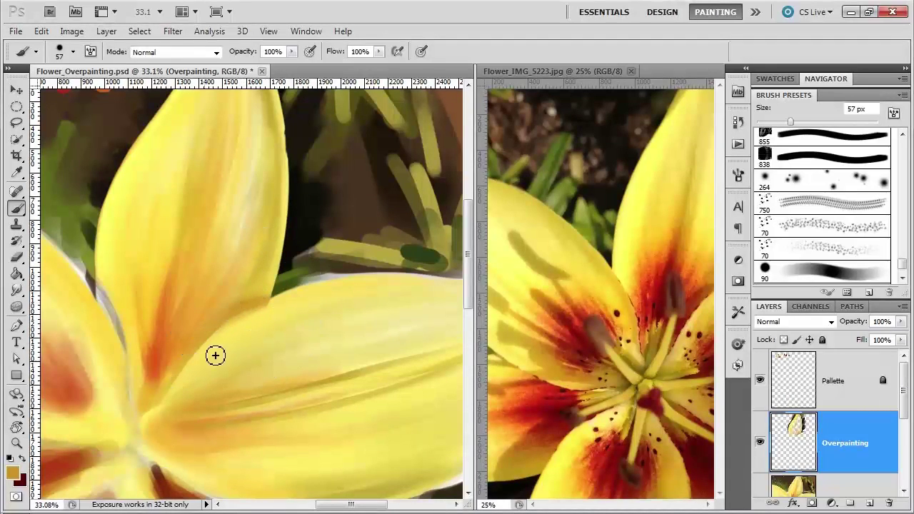
# Lasso the inner upper part of the right petal and paint yellow sampled from the petal along its edge within the selection
pyautogui.click(16, 122)
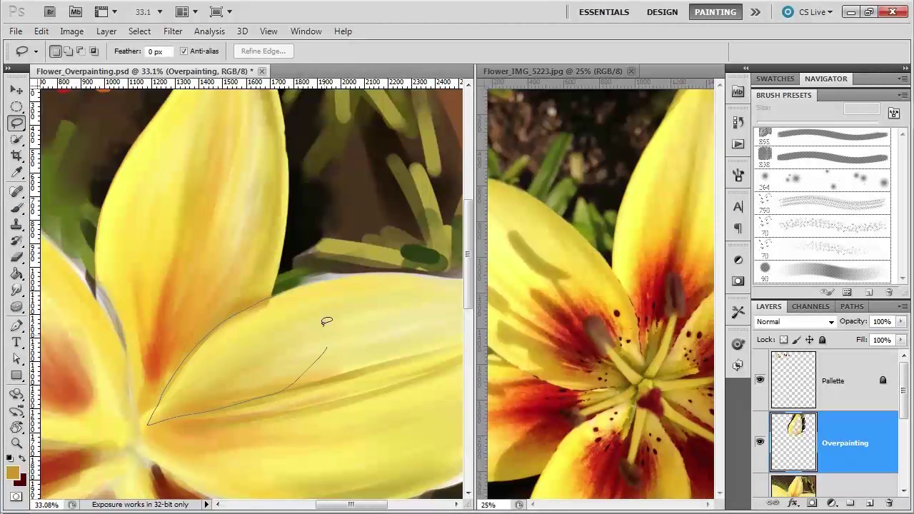
pyautogui.moveTo(327, 321); pyautogui.dragTo(285, 291)
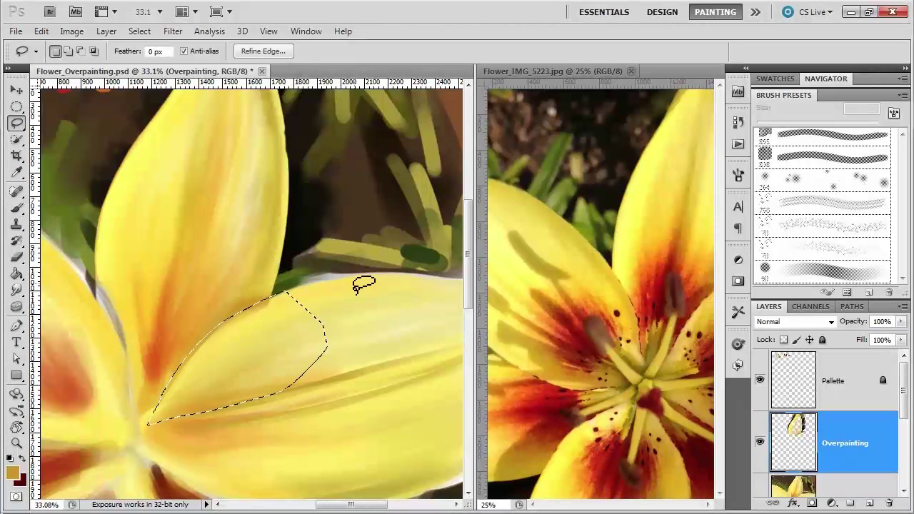
pyautogui.click(16, 207)
pyautogui.keyDown('alt'); pyautogui.click(235, 325); pyautogui.keyUp('alt')
pyautogui.moveTo(258, 293)
pyautogui.mouseDown()
pyautogui.moveTo(216, 327)
pyautogui.moveTo(187, 374)
pyautogui.mouseUp()
pyautogui.moveTo(234, 310)
pyautogui.mouseDown()
pyautogui.moveTo(290, 300)
pyautogui.moveTo(275, 325)
pyautogui.mouseUp()
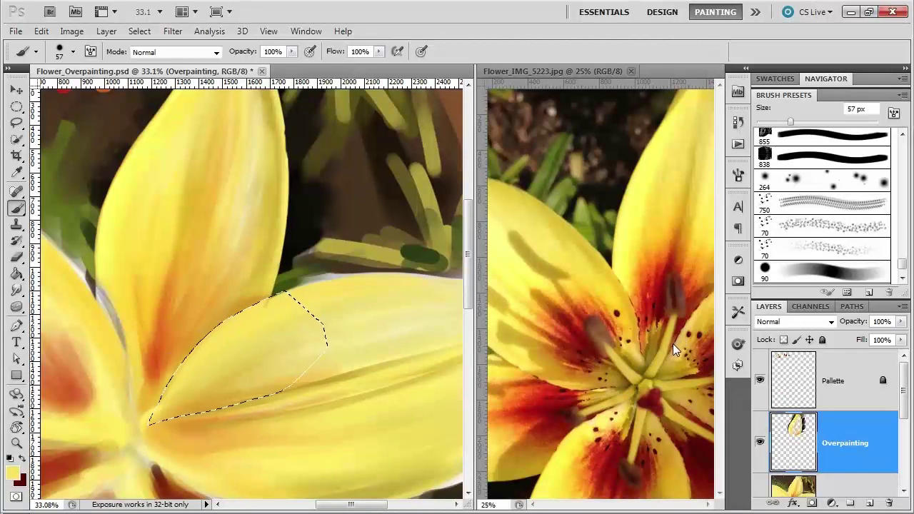
# Reduce the brush to 27 px, paint a thin dark red shadow along the right petal's inner upper edge, and deselect
pyautogui.press('[')
pyautogui.press('[')
pyautogui.press('[')
pyautogui.click(72, 52)
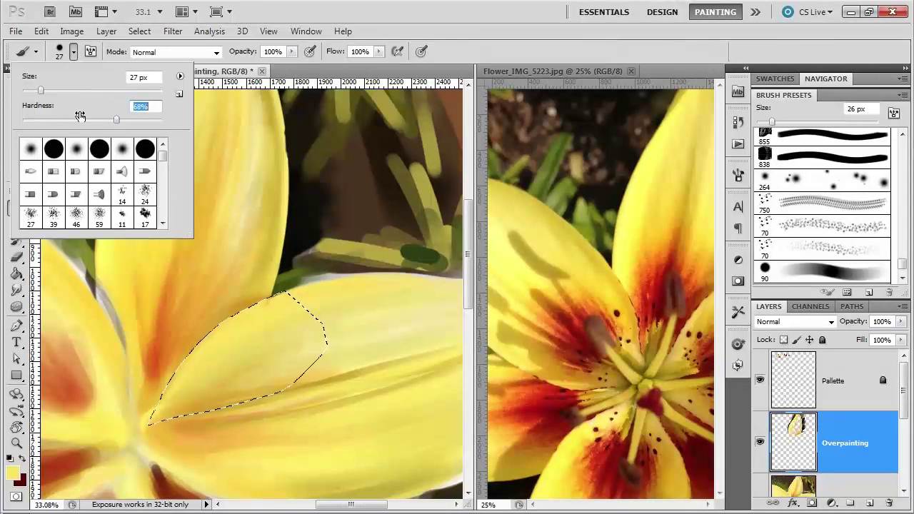
pyautogui.press('Return')
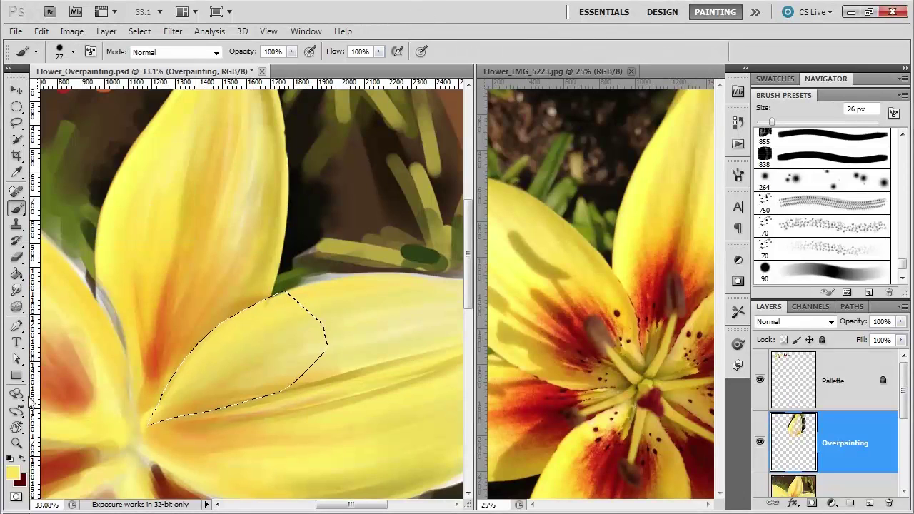
pyautogui.press('x')
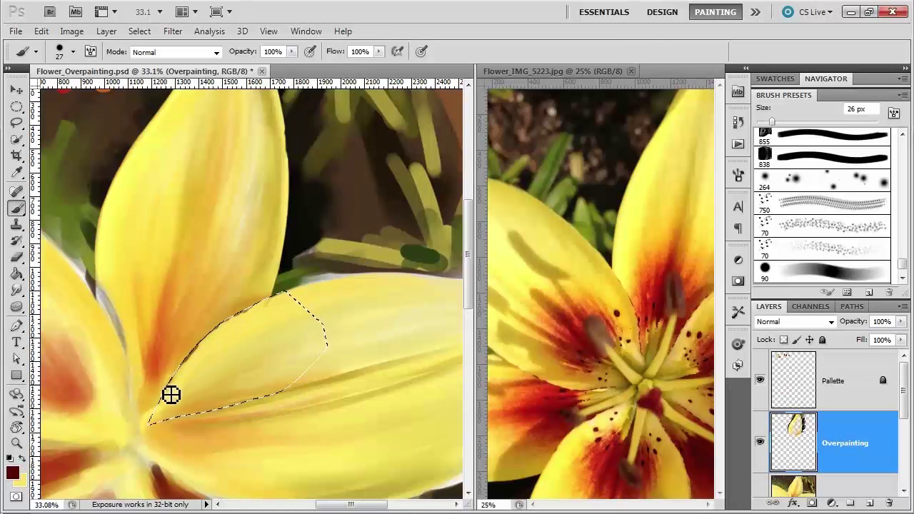
pyautogui.click(140, 31)
pyautogui.click(153, 60)
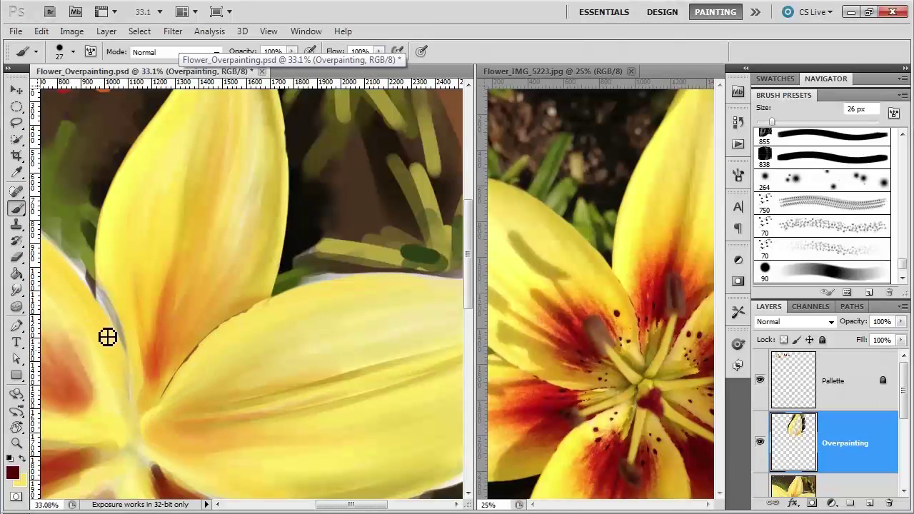
pyautogui.scroll(-4, 274, 363)
pyautogui.scroll(-1, 292, 284)
pyautogui.moveTo(325, 289); pyautogui.dragTo(297, 285)
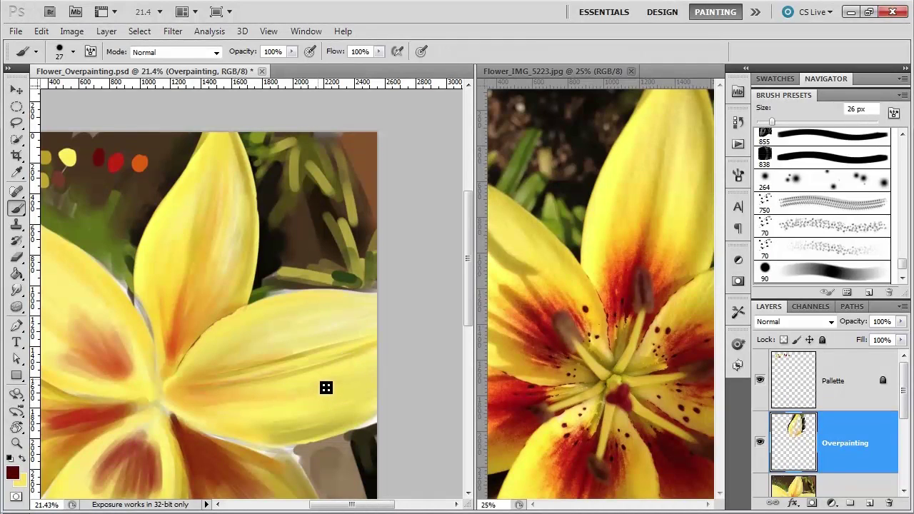